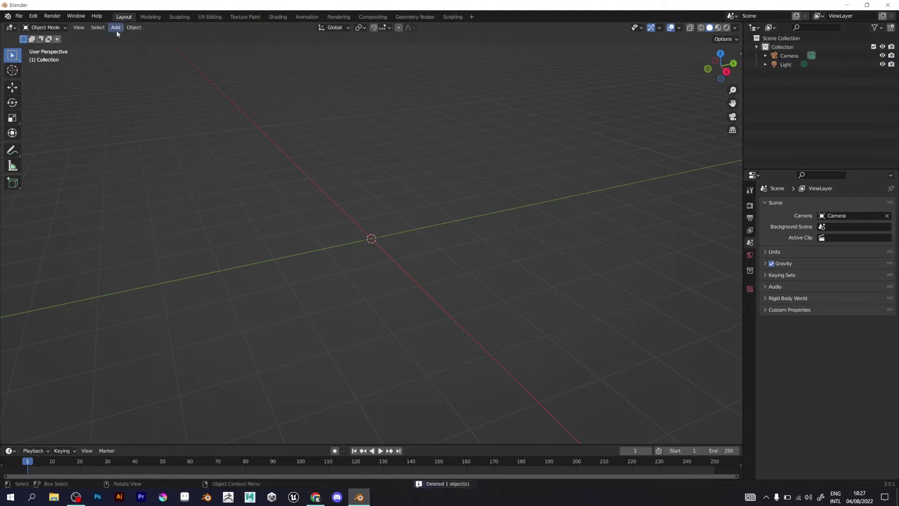
# Add a cube mesh to the scene and switch it to Edit Mode.
pyautogui.click(115, 28)
pyautogui.click(197, 46)
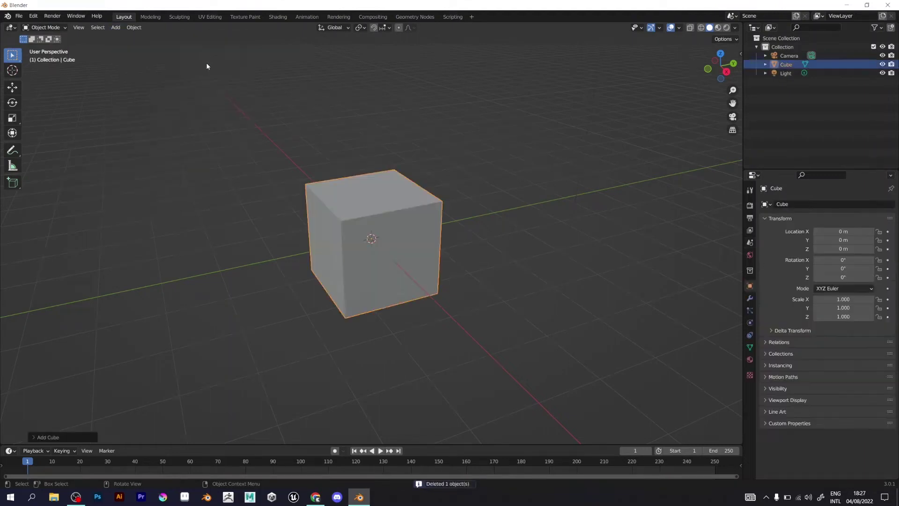
pyautogui.click(35, 28)
pyautogui.click(41, 46)
pyautogui.moveTo(274, 189); pyautogui.dragTo(192, 97, button='middle')
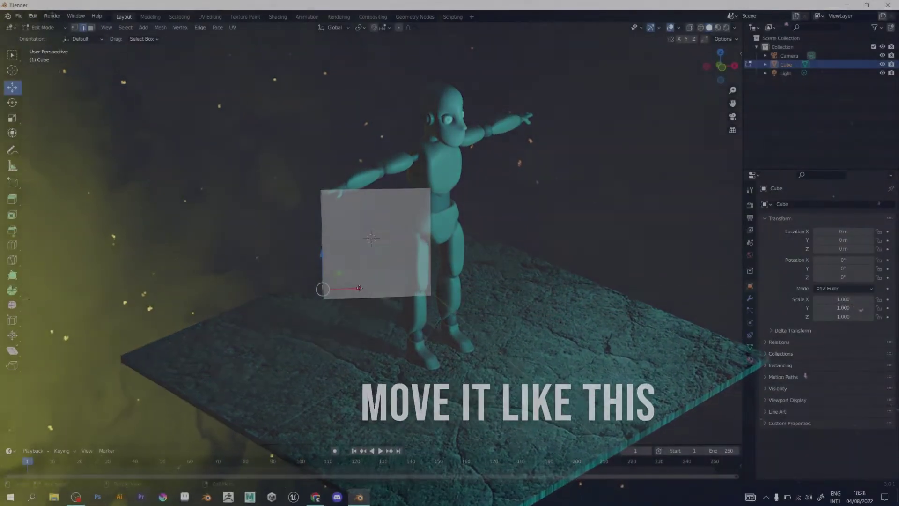
# Shift the cube's lower edge inward so one side slants, and add a vertical loop cut across the slanted part.
pyautogui.moveTo(415, 286); pyautogui.dragTo(435, 284)
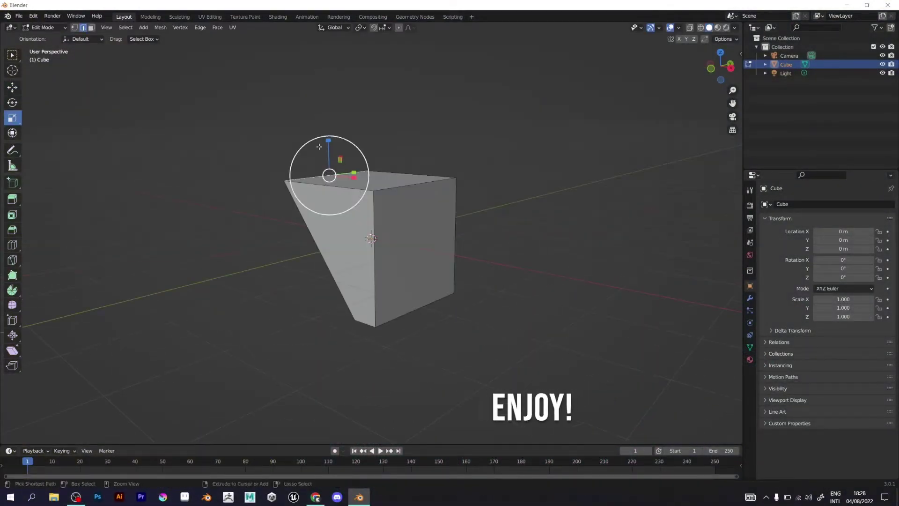
pyautogui.moveTo(193, 216); pyautogui.dragTo(219, 217, button='middle')
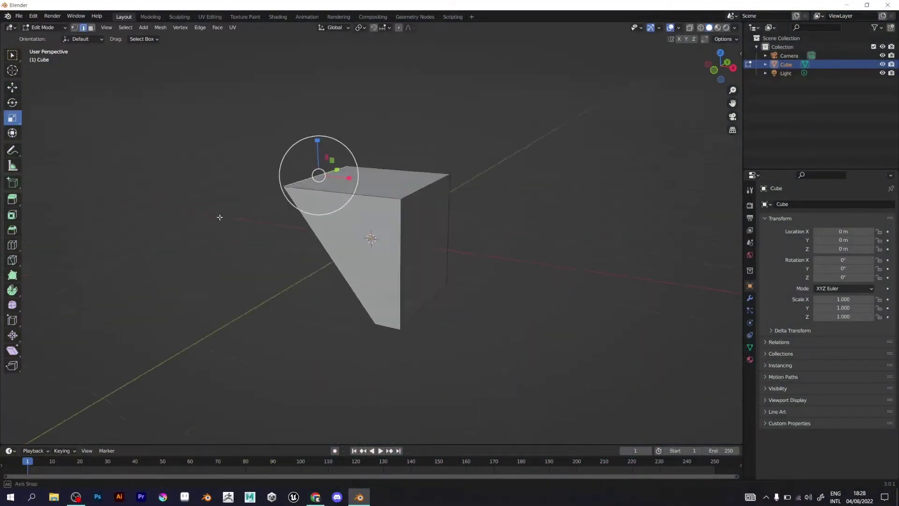
pyautogui.doubleClick(344, 204)
pyautogui.click(358, 181)
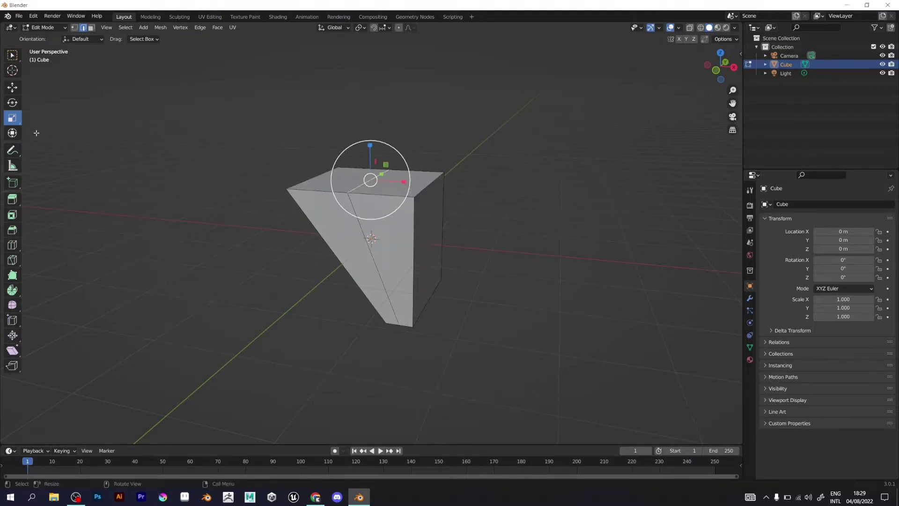
# Lower the overhanging top edge along Z and shift it slightly inward.
pyautogui.moveTo(326, 196); pyautogui.dragTo(343, 176, button='middle')
pyautogui.moveTo(322, 145); pyautogui.dragTo(322, 165)
pyautogui.moveTo(323, 167); pyautogui.dragTo(323, 196, button='middle')
pyautogui.moveTo(347, 202); pyautogui.dragTo(365, 204)
pyautogui.moveTo(360, 204); pyautogui.dragTo(162, 177, button='middle')
# Add a horizontal loop cut through the block and pull its edge on the slanted side inward.
pyautogui.hotkey('ctrl', 'r')
pyautogui.click(371, 240)
pyautogui.click(390, 215)
pyautogui.click(392, 218)
pyautogui.moveTo(392, 218); pyautogui.dragTo(419, 225, button='middle')
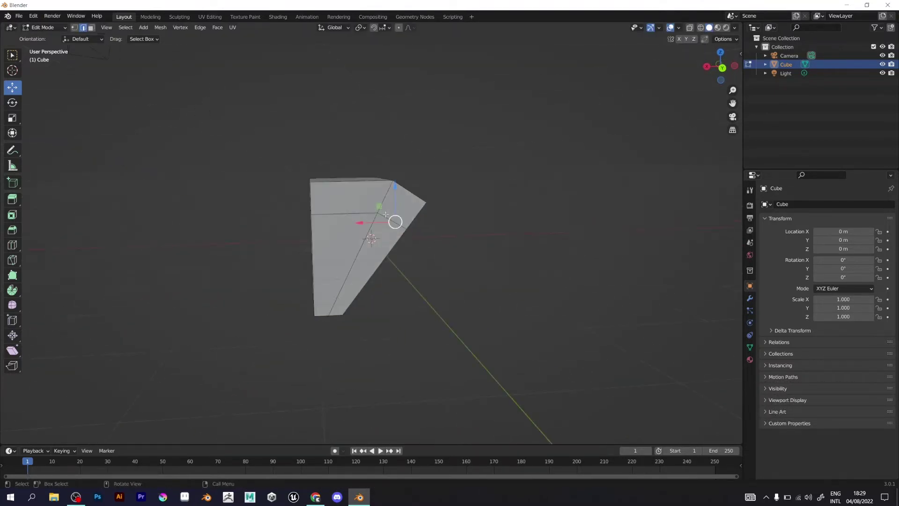
pyautogui.moveTo(379, 206); pyautogui.dragTo(365, 205)
# Raise the top centre edge into a ridge and move the upper side edge inward to round the head.
pyautogui.moveTo(361, 211); pyautogui.dragTo(368, 223, button='middle')
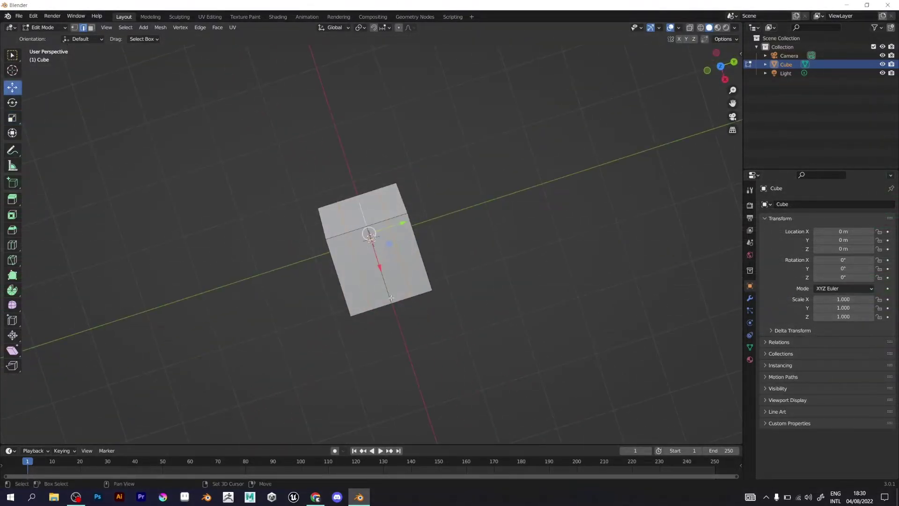
pyautogui.moveTo(335, 230); pyautogui.dragTo(408, 216, button='middle')
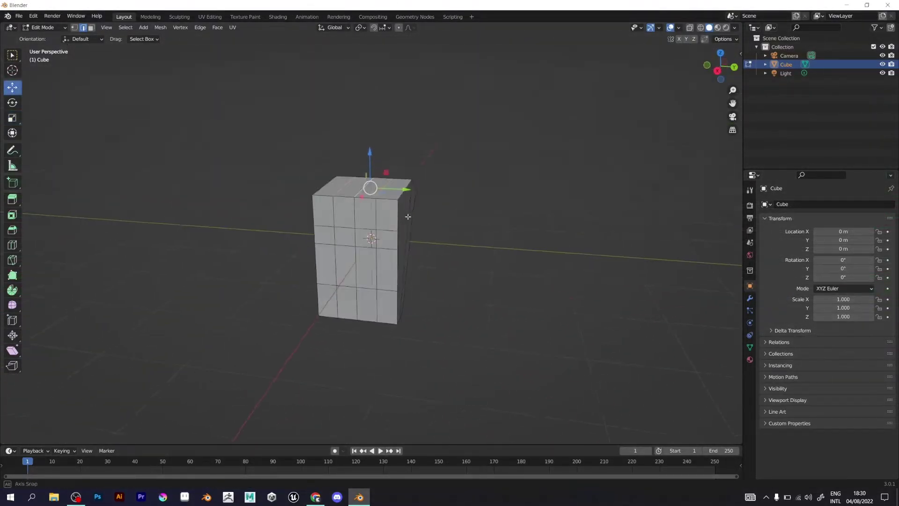
pyautogui.click(368, 133)
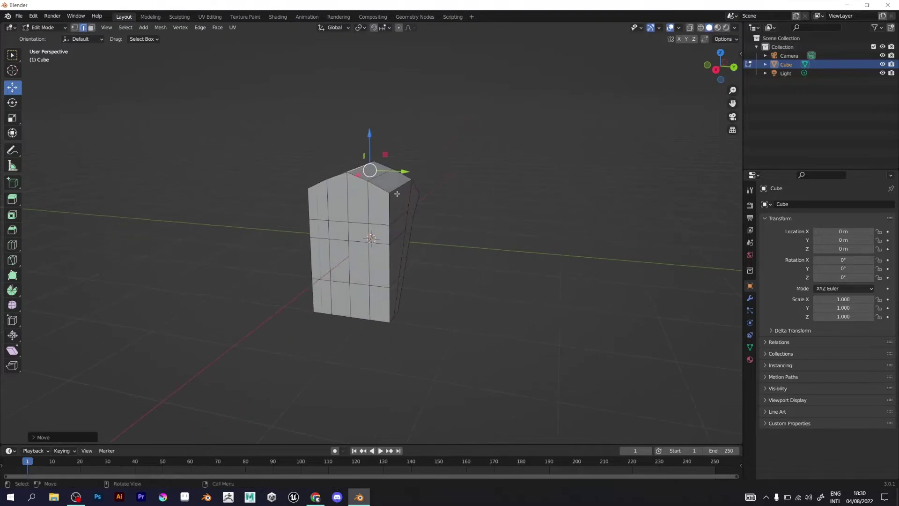
pyautogui.moveTo(367, 133); pyautogui.dragTo(355, 203, button='middle')
pyautogui.moveTo(423, 171); pyautogui.dragTo(418, 175)
pyautogui.moveTo(407, 190); pyautogui.dragTo(355, 234, button='middle')
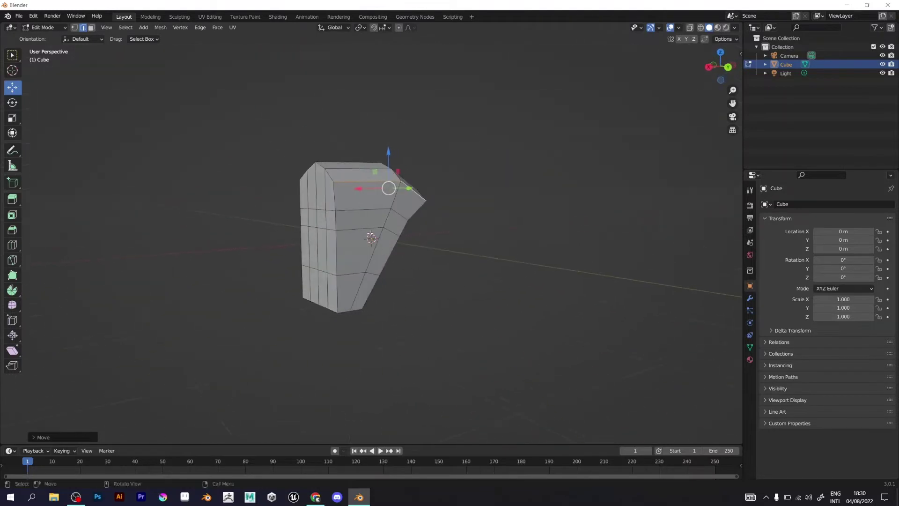
# Box-select the faces on the negative Y half of the head in the see-through right view and delete them.
pyautogui.click(366, 217)
pyautogui.click(366, 216)
pyautogui.click(708, 67)
pyautogui.click(690, 28)
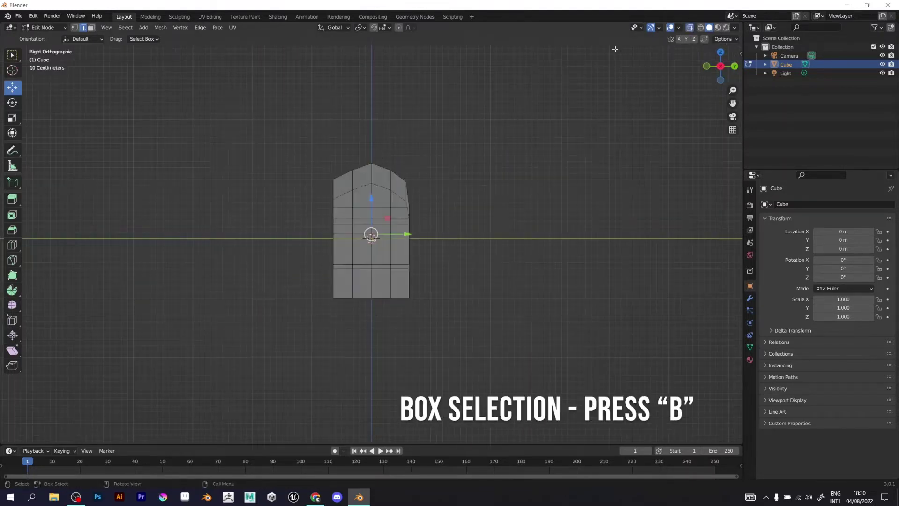
pyautogui.press('3')
pyautogui.press('b')
pyautogui.moveTo(287, 137); pyautogui.dragTo(361, 330)
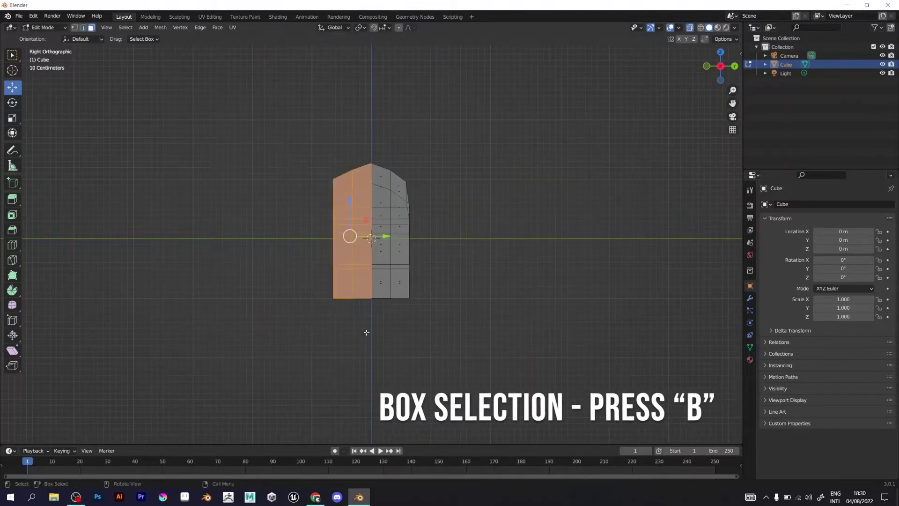
pyautogui.press('x')
pyautogui.click(347, 354)
# Select the remaining half of the head and add a Mirror modifier on the Y axis only.
pyautogui.moveTo(352, 173); pyautogui.dragTo(415, 197, button='middle')
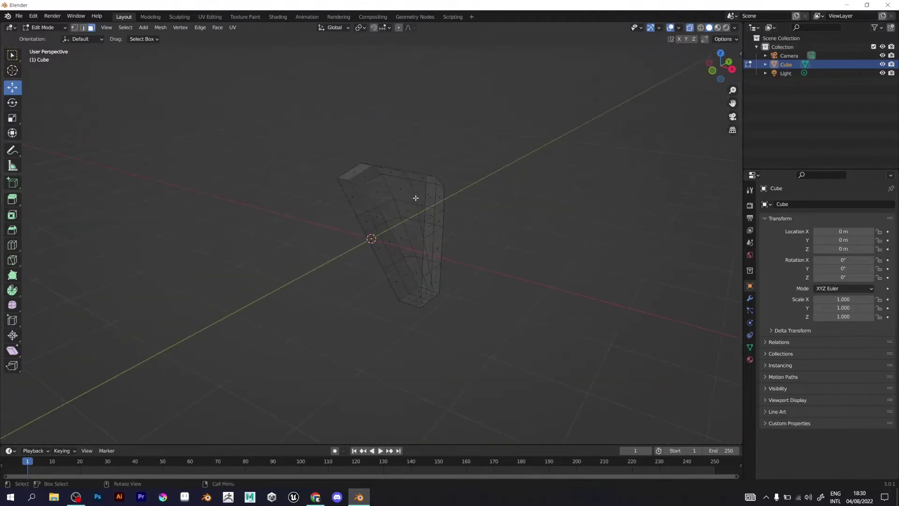
pyautogui.press('a')
pyautogui.click(750, 298)
pyautogui.click(774, 204)
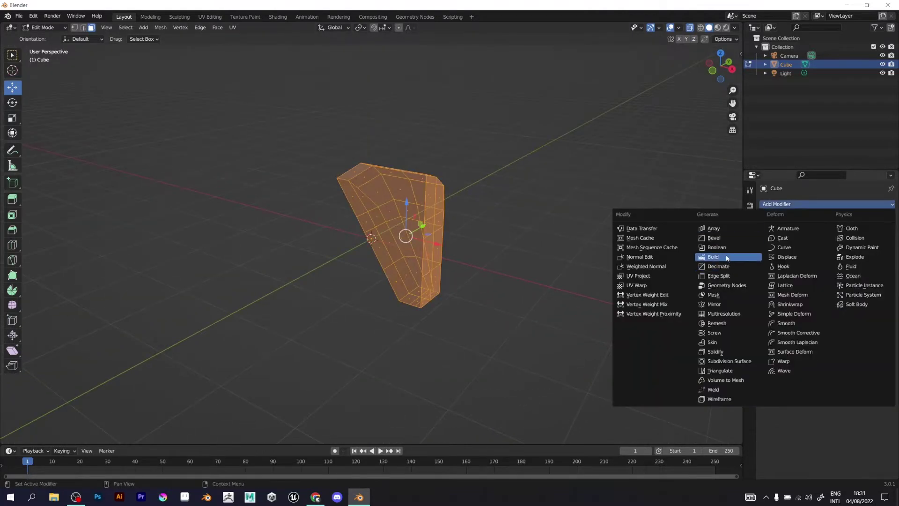
pyautogui.click(721, 308)
pyautogui.moveTo(586, 176); pyautogui.dragTo(558, 180, button='middle')
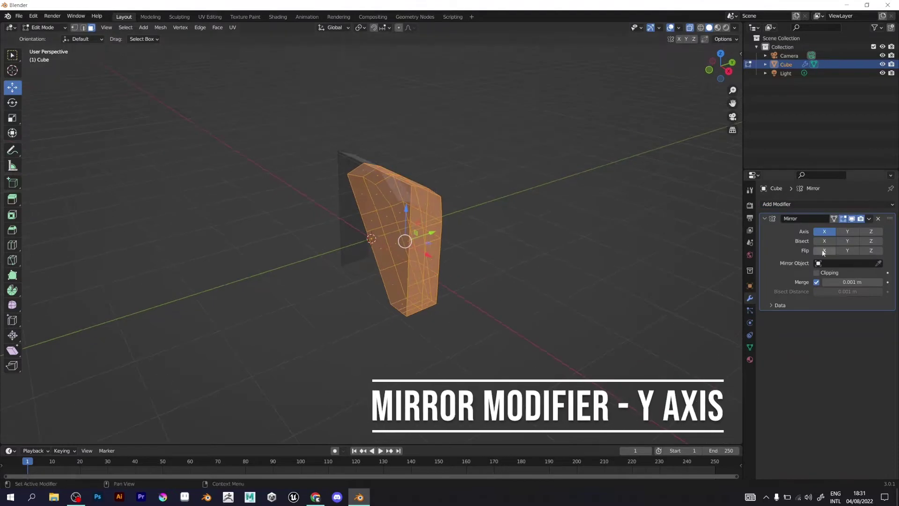
pyautogui.click(825, 233)
pyautogui.click(845, 233)
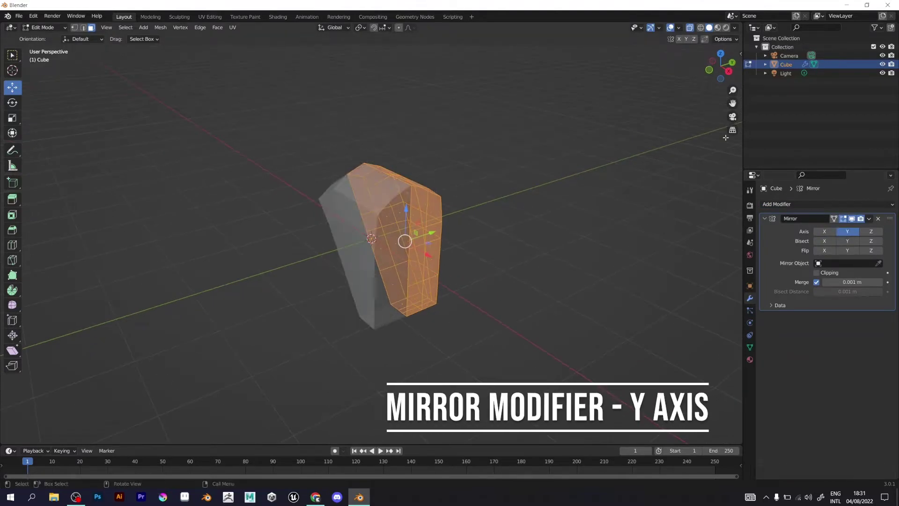
# Turn off X-ray display and raise the bottom side edge of the mirrored head along Z.
pyautogui.click(690, 29)
pyautogui.moveTo(527, 182); pyautogui.dragTo(412, 125, button='middle')
pyautogui.press('2')
pyautogui.click(316, 296)
pyautogui.moveTo(336, 298); pyautogui.dragTo(398, 307, button='middle')
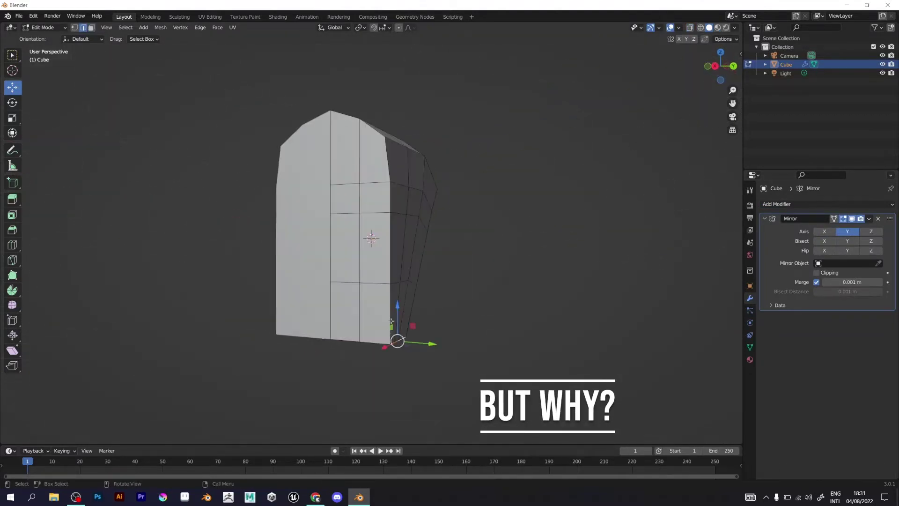
pyautogui.moveTo(397, 305); pyautogui.dragTo(396, 301)
pyautogui.click(396, 282)
pyautogui.moveTo(396, 283); pyautogui.dragTo(376, 313, button='middle')
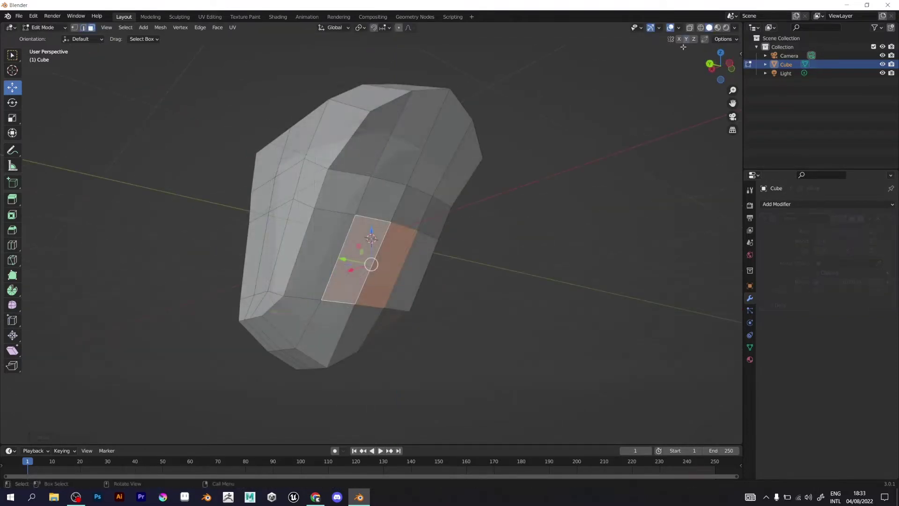
# Extrude the selected faces on the slanted underside of the head into a neck stub and angle its end.
pyautogui.moveTo(683, 47); pyautogui.dragTo(447, 209, button='middle')
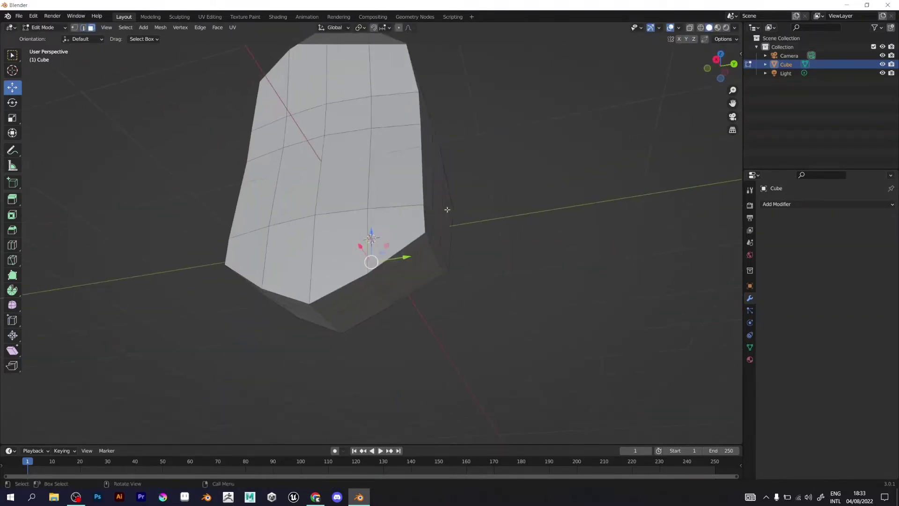
pyautogui.click(458, 302)
pyautogui.moveTo(458, 305); pyautogui.dragTo(412, 283, button='middle')
pyautogui.press('r')
pyautogui.click(407, 333)
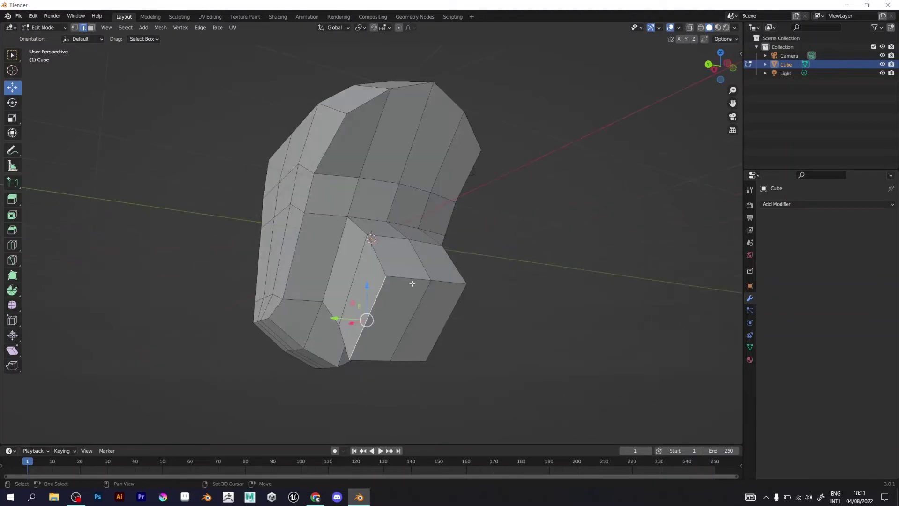
pyautogui.moveTo(425, 332); pyautogui.dragTo(425, 332)
pyautogui.moveTo(425, 332); pyautogui.dragTo(468, 338, button='middle')
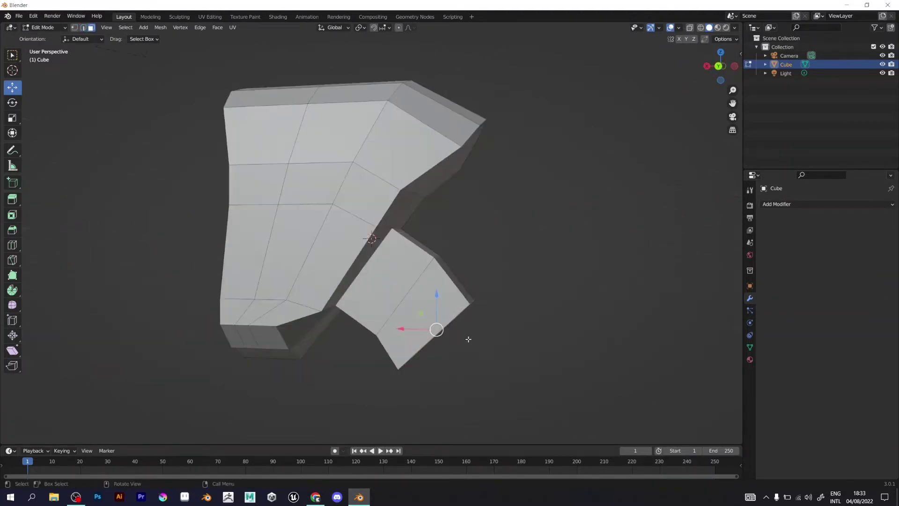
# Rotate the neck's end face and extrude it further downward.
pyautogui.press('r')
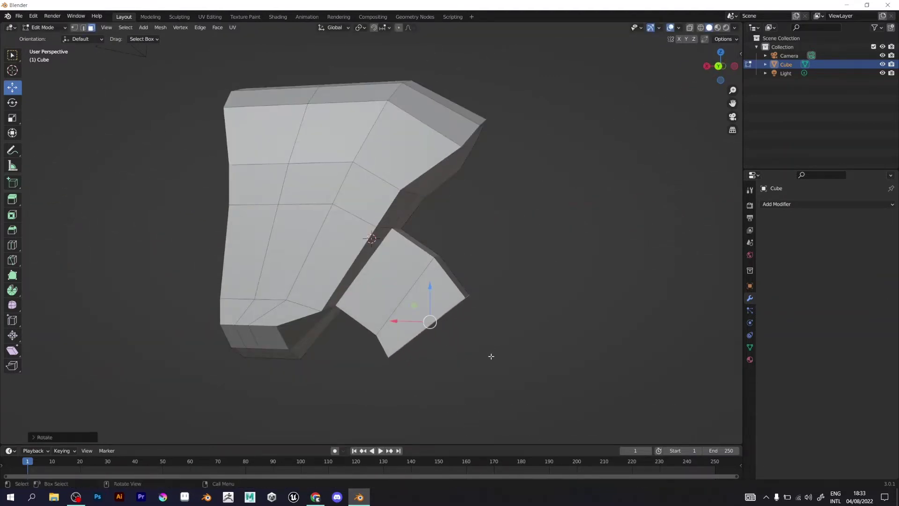
pyautogui.press('e')
pyautogui.click(486, 418)
pyautogui.press('e')
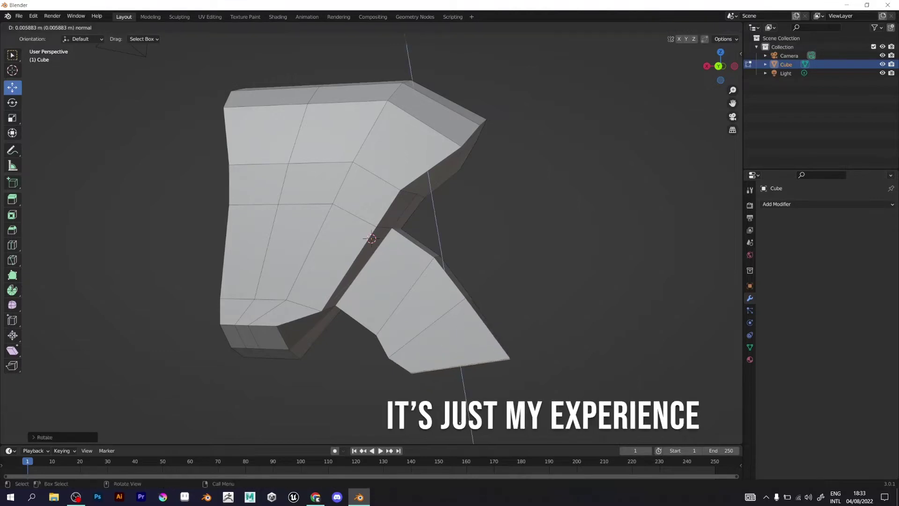
pyautogui.rightClick(483, 414)
pyautogui.hotkey('ctrl', 'z')
# Move the neck's end face closer beneath the head and rotate it towards level.
pyautogui.press('g')
pyautogui.click(458, 418)
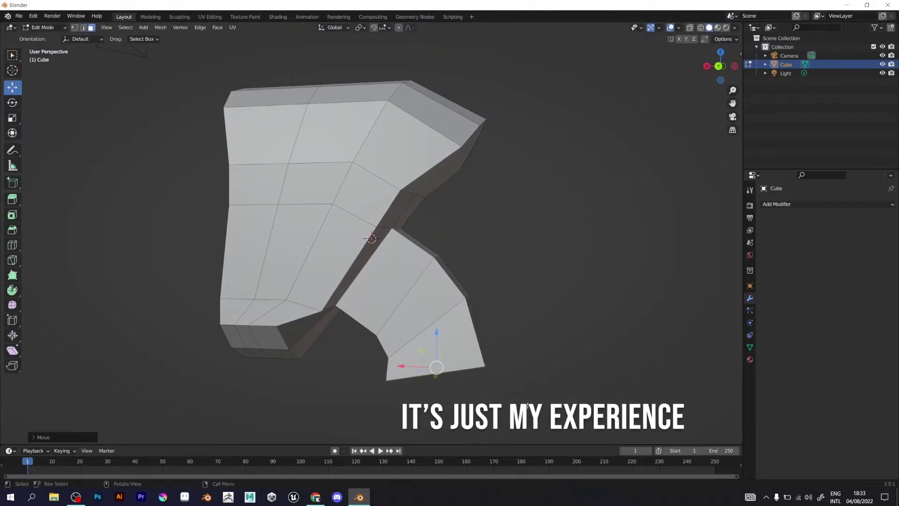
pyautogui.press('r')
pyautogui.click(516, 414)
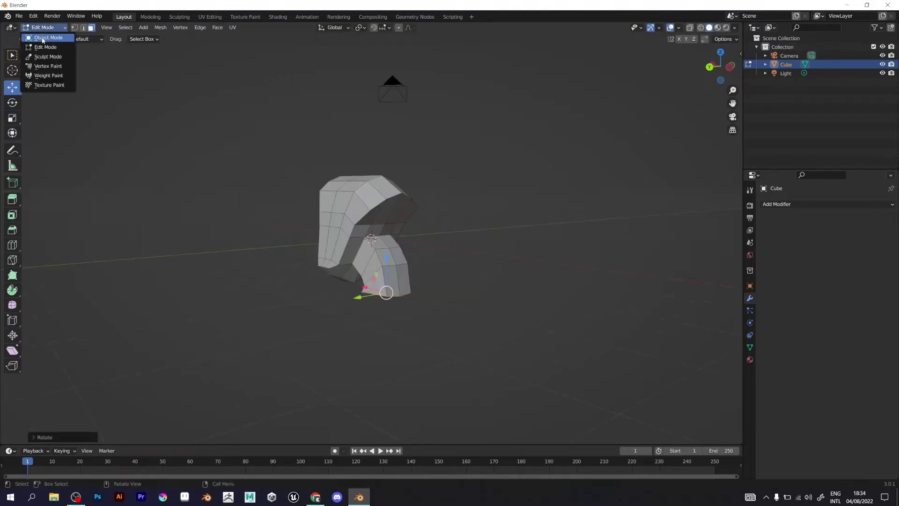
# Return to Object Mode and add a Subdivision Surface modifier to the head.
pyautogui.click(43, 38)
pyautogui.click(777, 204)
pyautogui.click(716, 355)
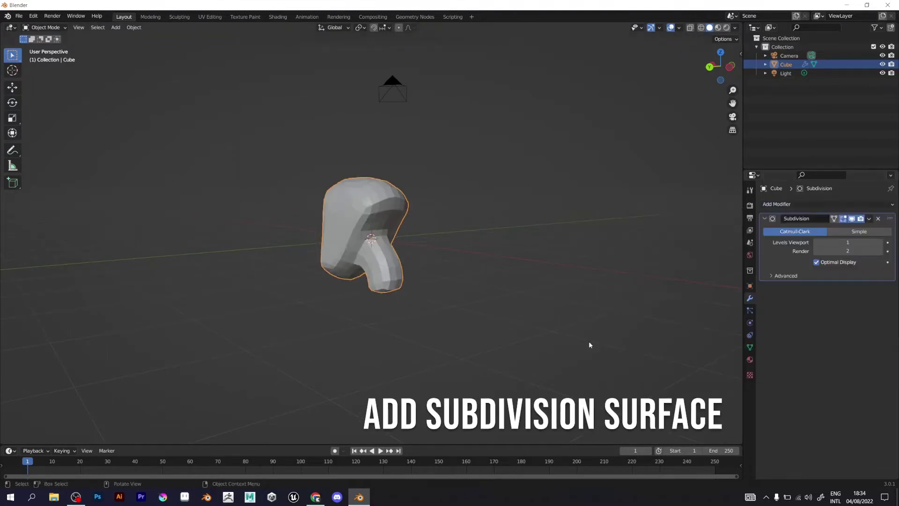
# Move the head straight up along Z, well above the origin, in the right view.
pyautogui.moveTo(590, 345); pyautogui.dragTo(515, 292, button='middle')
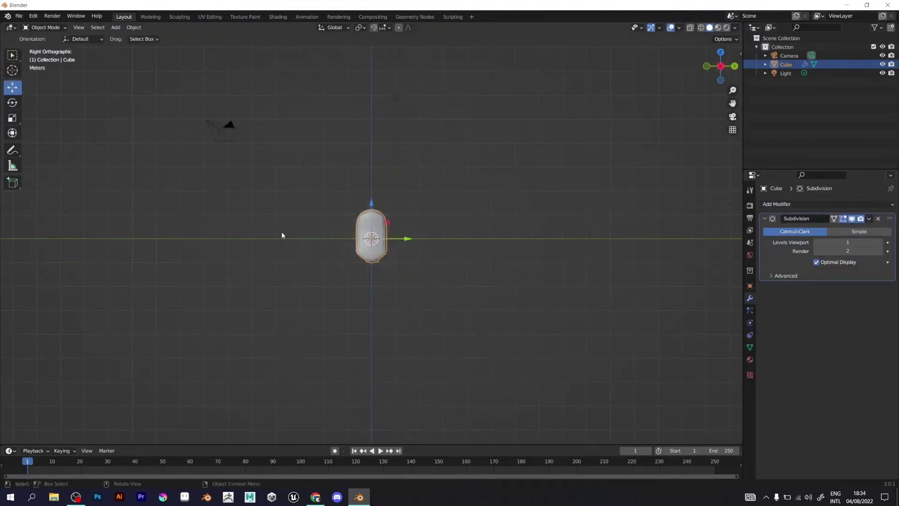
pyautogui.moveTo(371, 205); pyautogui.dragTo(372, 87)
pyautogui.scroll(4, 371, 136)
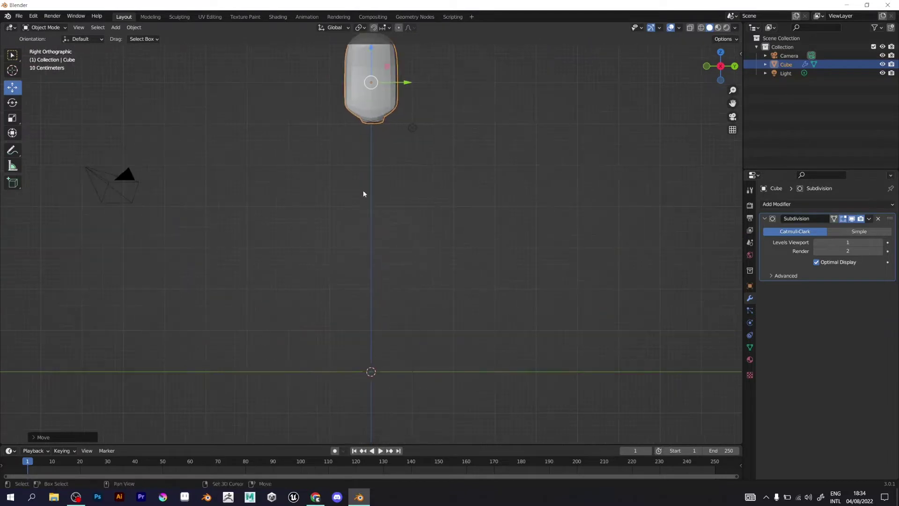
# Add a new cube, raise it to just below the head and scale it down slightly as the chest.
pyautogui.click(116, 27)
pyautogui.click(201, 47)
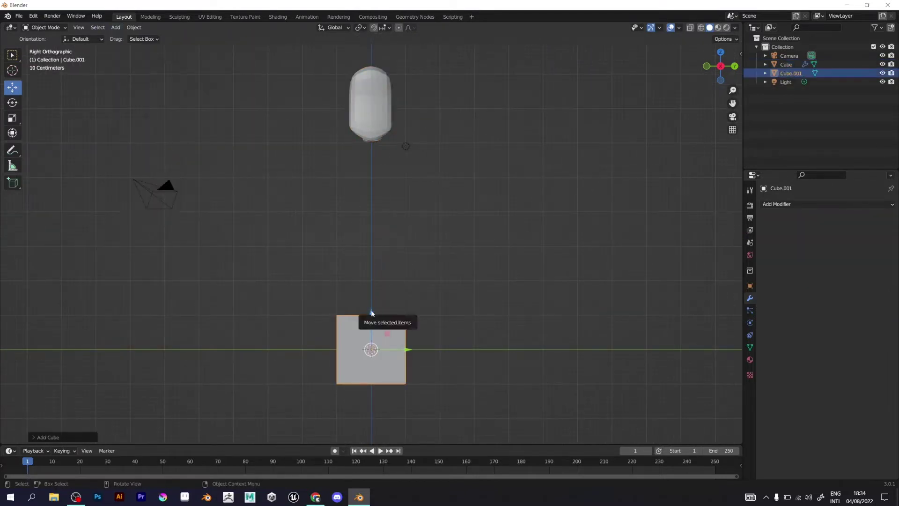
pyautogui.moveTo(372, 313); pyautogui.dragTo(372, 174)
pyautogui.press('s')
pyautogui.click(382, 136)
# Duplicate the chest cube below itself and scale the copy down as the waist.
pyautogui.hotkey('ctrl', 'c')
pyautogui.hotkey('ctrl', 'v')
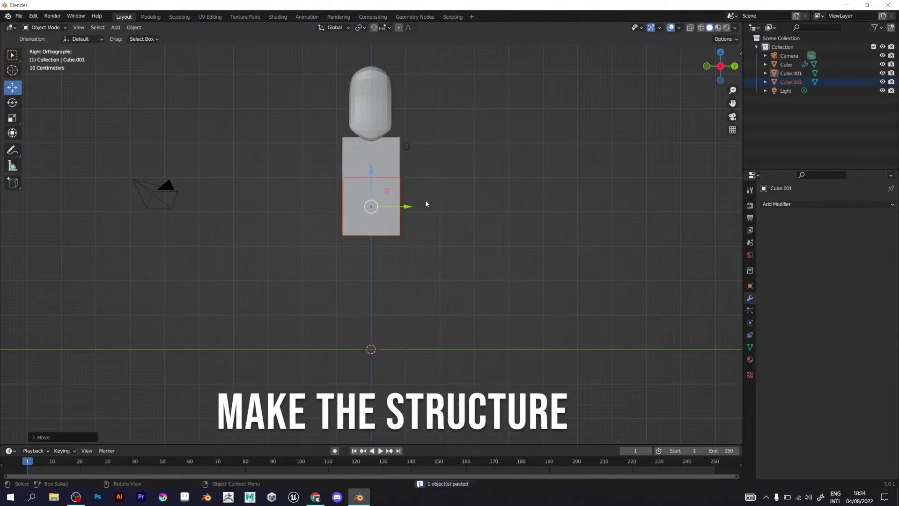
pyautogui.press('s')
pyautogui.click(406, 202)
# Paste another chest-sized cube and move it below the waist as the hips.
pyautogui.hotkey('ctrl', 'v')
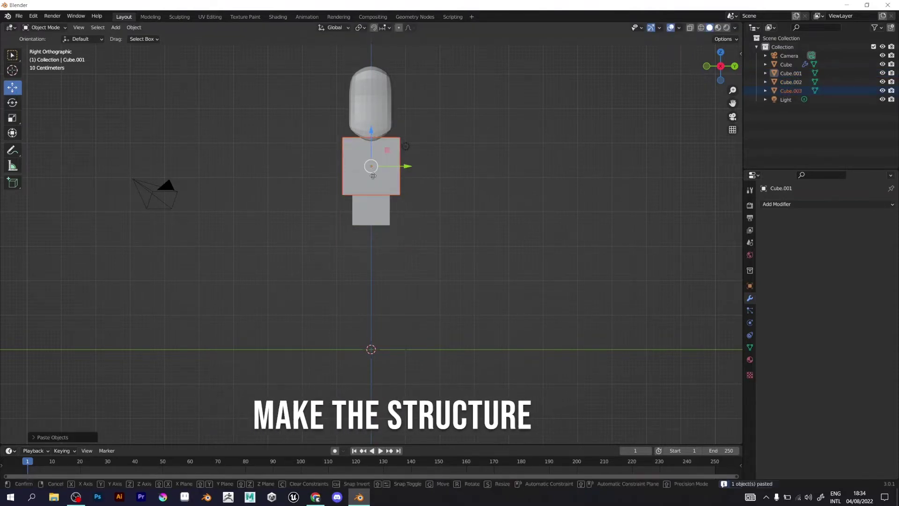
pyautogui.press('g')
pyautogui.click(380, 225)
# Add a Subdivision Surface modifier to the chest cube and switch it to Edit Mode.
pyautogui.keyDown('shift'); pyautogui.click(384, 180); pyautogui.keyUp('shift')
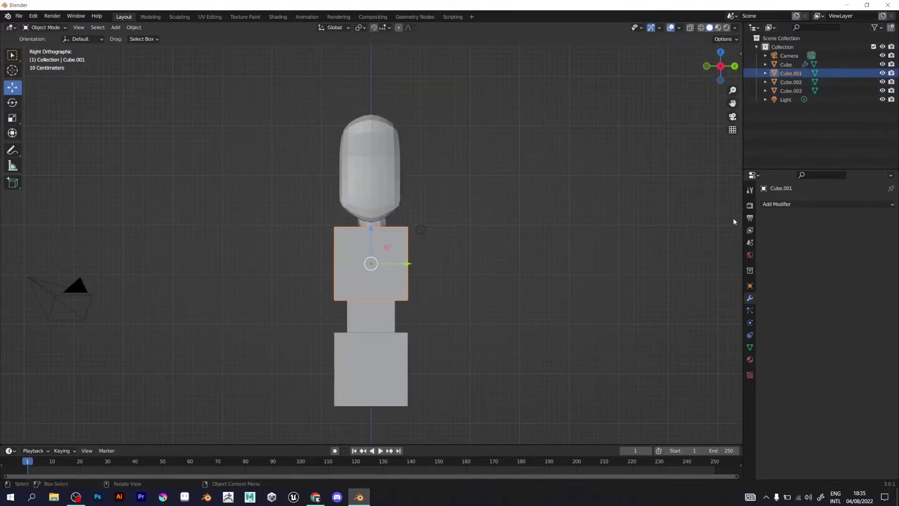
pyautogui.click(777, 204)
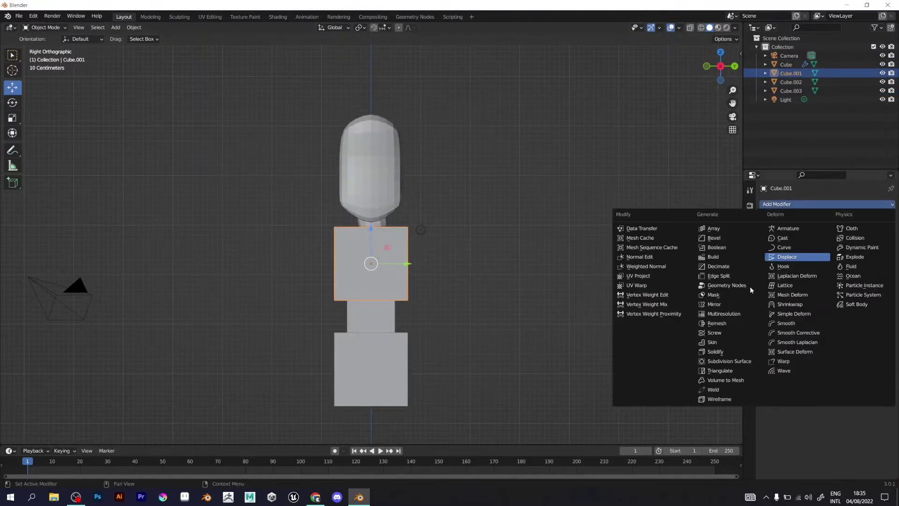
pyautogui.click(723, 361)
pyautogui.click(45, 27)
pyautogui.click(45, 45)
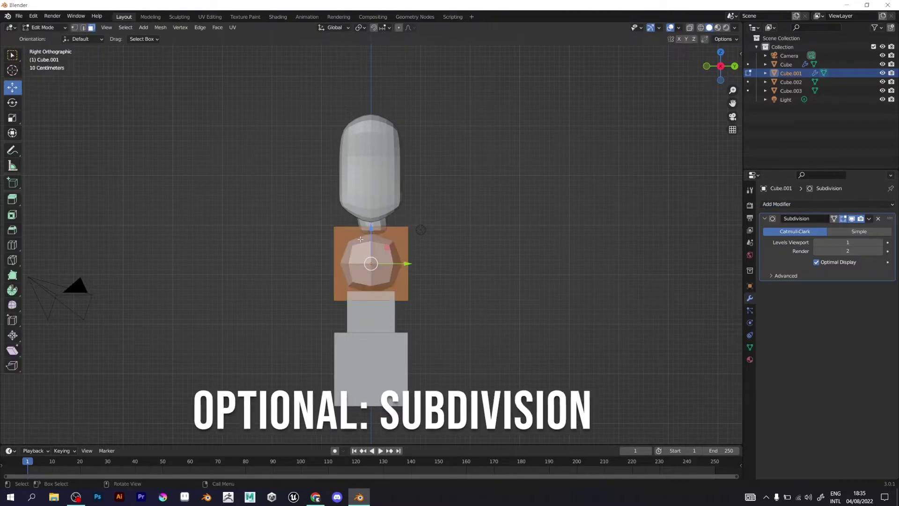
# Add a centred vertical loop cut to the chest cube.
pyautogui.hotkey('ctrl', 'r')
pyautogui.click(362, 238)
pyautogui.rightClick(366, 238)
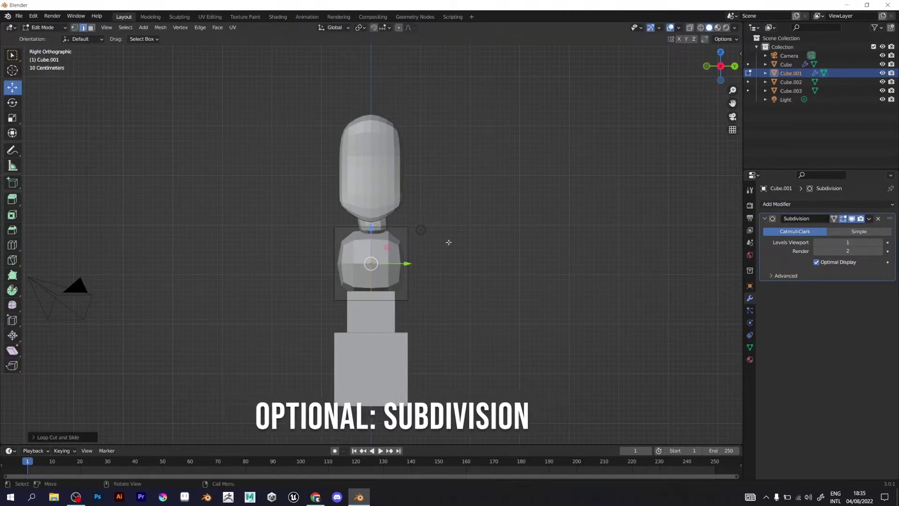
# Reshape the chest cube by pulling its upper side edge outward along Y and moving that half's bottom face down.
pyautogui.moveTo(449, 242); pyautogui.dragTo(354, 246, button='middle')
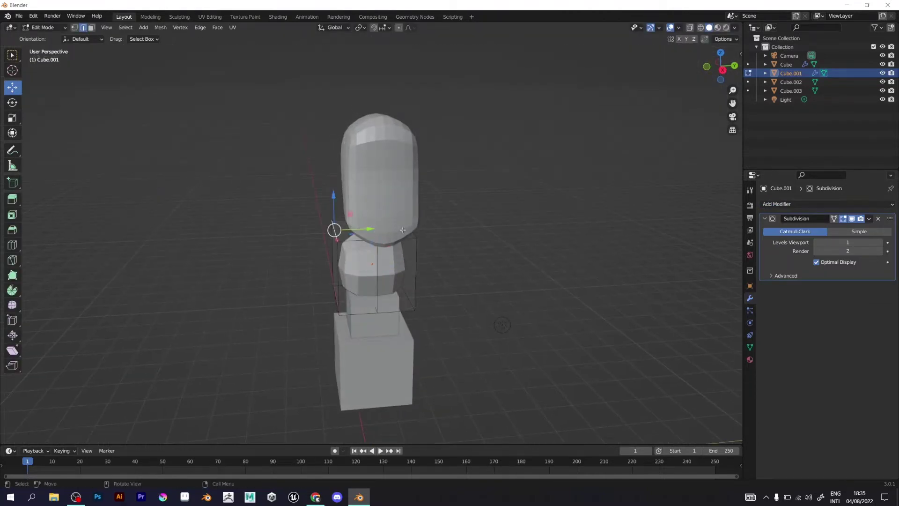
pyautogui.moveTo(403, 229); pyautogui.dragTo(405, 234, button='middle')
pyautogui.moveTo(441, 233); pyautogui.dragTo(470, 240)
pyautogui.press('3')
pyautogui.moveTo(331, 325); pyautogui.dragTo(330, 289, button='middle')
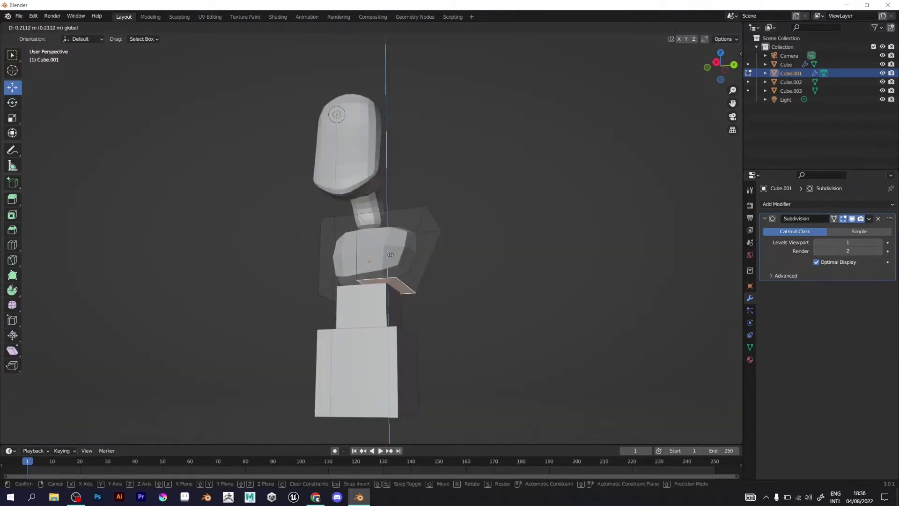
pyautogui.click(389, 290)
pyautogui.moveTo(390, 290); pyautogui.dragTo(234, 167, button='middle')
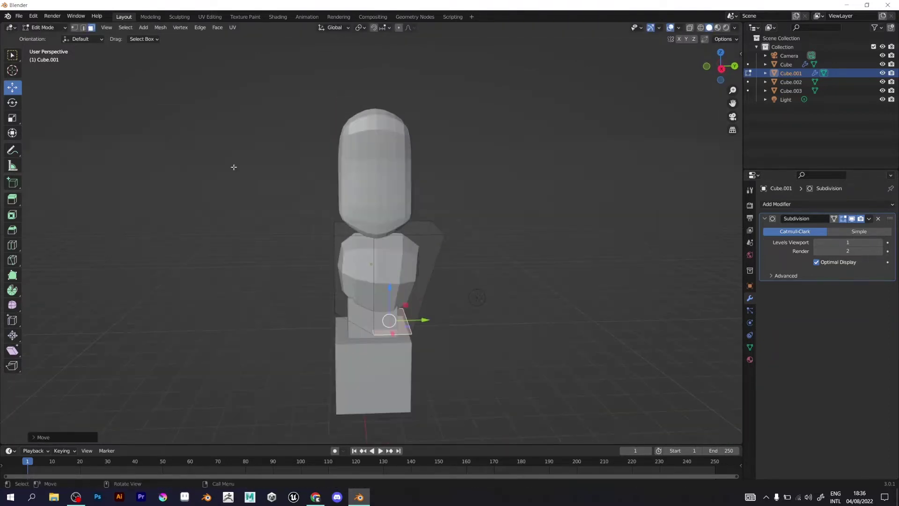
# Delete the unshaped half of the chest mesh up to the centre loop, selecting through the mesh in side view.
pyautogui.click(721, 69)
pyautogui.hotkey('alt', 'z')
pyautogui.moveTo(298, 212); pyautogui.dragTo(367, 346)
pyautogui.press('x')
pyautogui.click(370, 322)
pyautogui.hotkey('alt', 'z')
# Add a Mirror modifier on the Y axis to the chest and adjust its lower edge vertically.
pyautogui.click(827, 206)
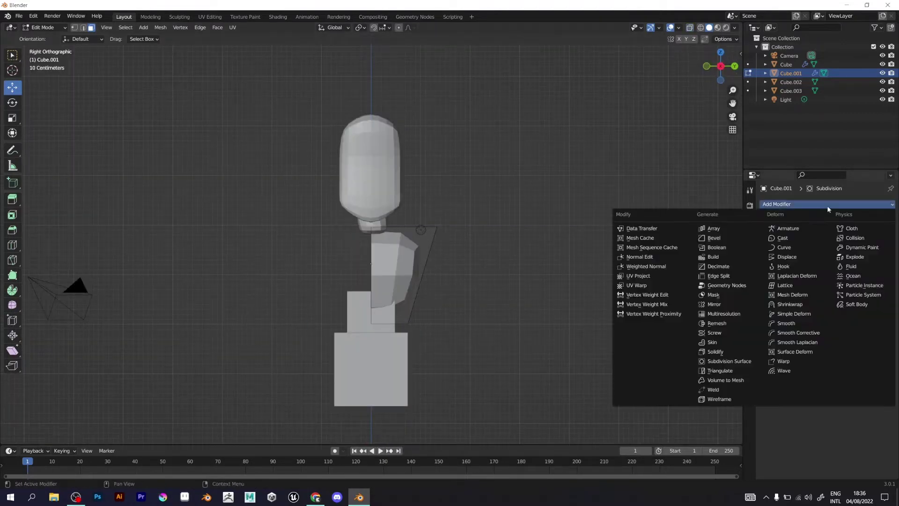
pyautogui.click(714, 304)
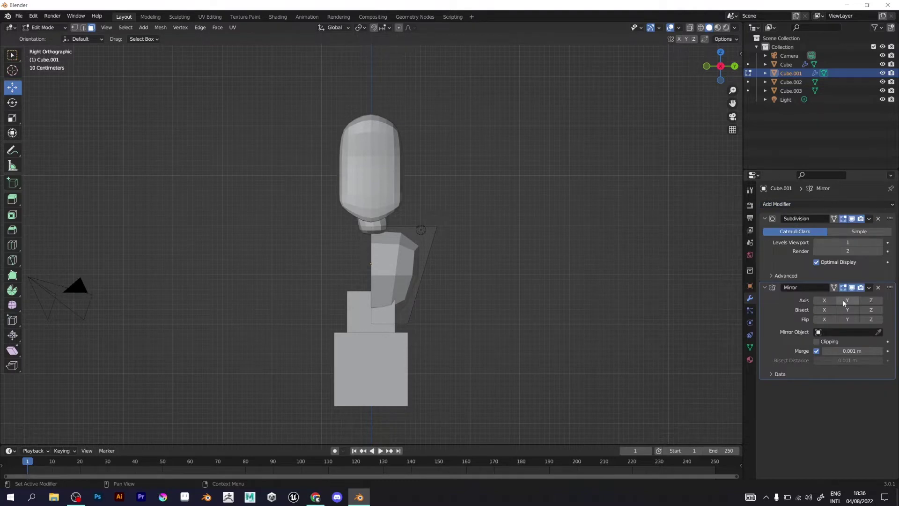
pyautogui.press('2')
pyautogui.moveTo(328, 263); pyautogui.dragTo(380, 333, button='middle')
pyautogui.moveTo(377, 286); pyautogui.dragTo(376, 318)
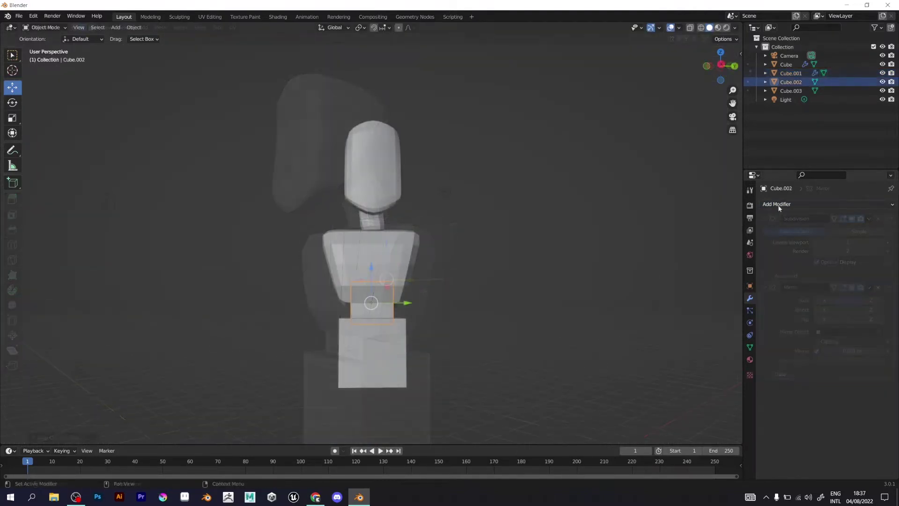
# Add a Subdivision Surface modifier to the waist cube and scale the cube up to fill the gap below the chest.
pyautogui.click(777, 204)
pyautogui.click(726, 361)
pyautogui.moveTo(498, 298); pyautogui.dragTo(441, 314, button='middle')
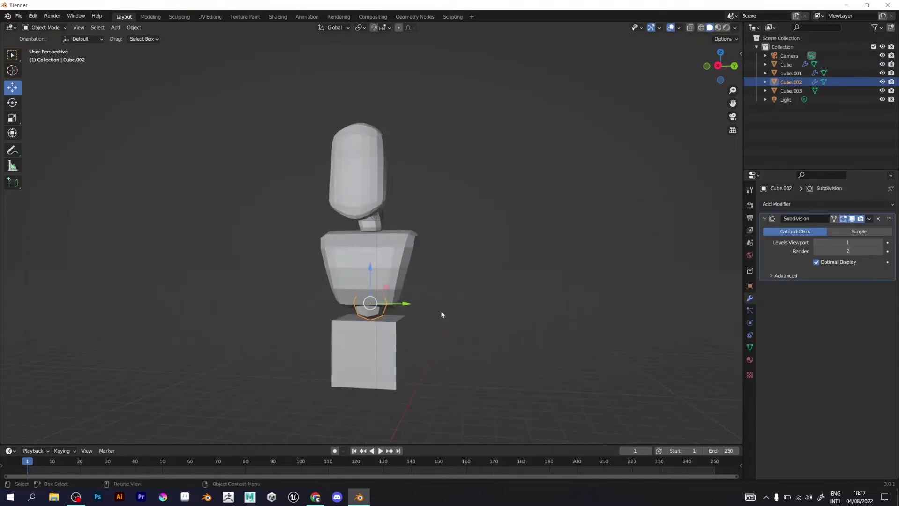
pyautogui.press('s')
pyautogui.click(558, 360)
# Set the waist's viewport subdivision level to 2 and apply the modifier.
pyautogui.click(880, 243)
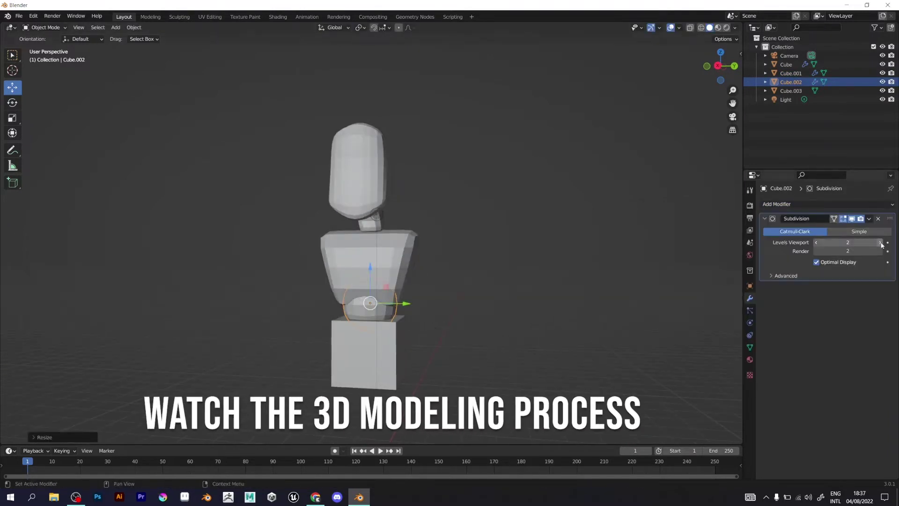
pyautogui.click(869, 219)
pyautogui.click(833, 229)
# Add a Subdivision Surface modifier to the hips cube and scale the cube up slightly.
pyautogui.moveTo(361, 338); pyautogui.dragTo(381, 340, button='middle')
pyautogui.click(380, 342)
pyautogui.click(779, 204)
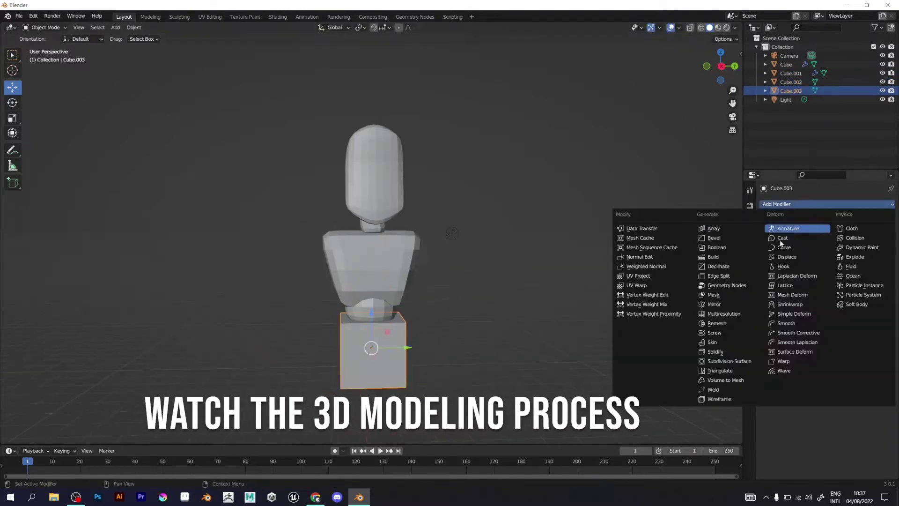
pyautogui.click(726, 360)
pyautogui.moveTo(459, 221); pyautogui.dragTo(422, 236, button='middle')
pyautogui.press('s')
pyautogui.moveTo(408, 328); pyautogui.dragTo(455, 219, button='middle')
# Switch the hips cube to Edit Mode and add a centred vertical loop cut.
pyautogui.click(45, 27)
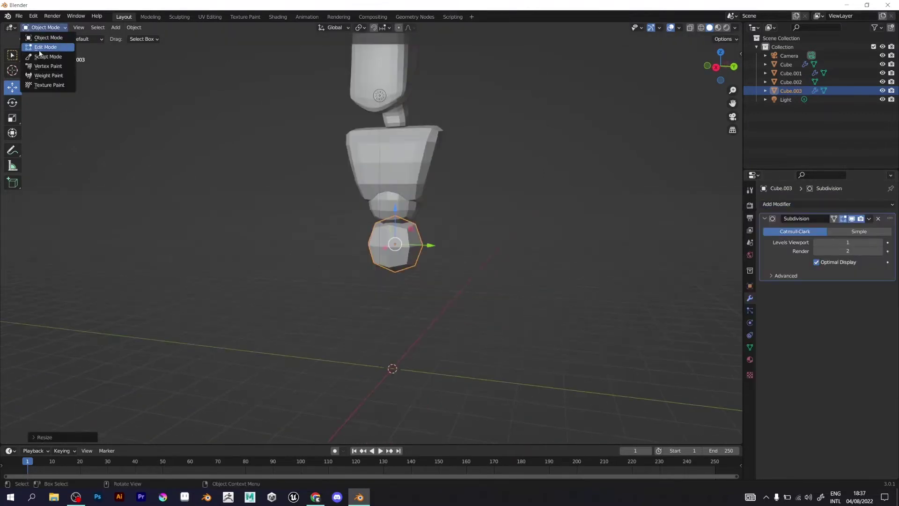
pyautogui.click(39, 47)
pyautogui.moveTo(388, 235); pyautogui.dragTo(402, 233, button='middle')
pyautogui.click(395, 209)
pyautogui.click(394, 209)
# Move the hips' bottom side edges inward along Y to taper the lower end.
pyautogui.click(427, 279)
pyautogui.moveTo(468, 281); pyautogui.dragTo(452, 281)
pyautogui.moveTo(444, 285); pyautogui.dragTo(490, 288, button='middle')
pyautogui.click(354, 276)
pyautogui.moveTo(388, 272); pyautogui.dragTo(397, 271)
pyautogui.moveTo(397, 271); pyautogui.dragTo(328, 282, button='middle')
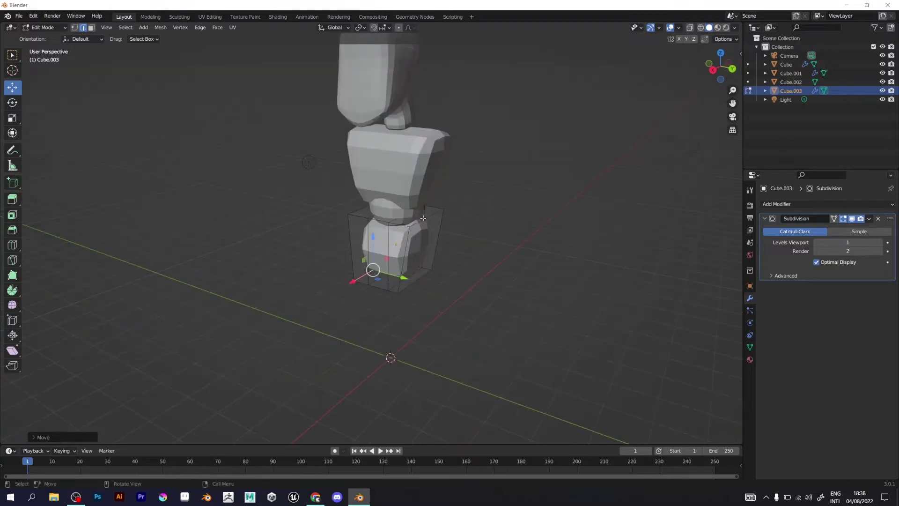
# Pull the hips' upper side edge outward along Y to widen the top.
pyautogui.click(431, 212)
pyautogui.moveTo(463, 220); pyautogui.dragTo(472, 225)
pyautogui.moveTo(472, 226); pyautogui.dragTo(481, 253, button='middle')
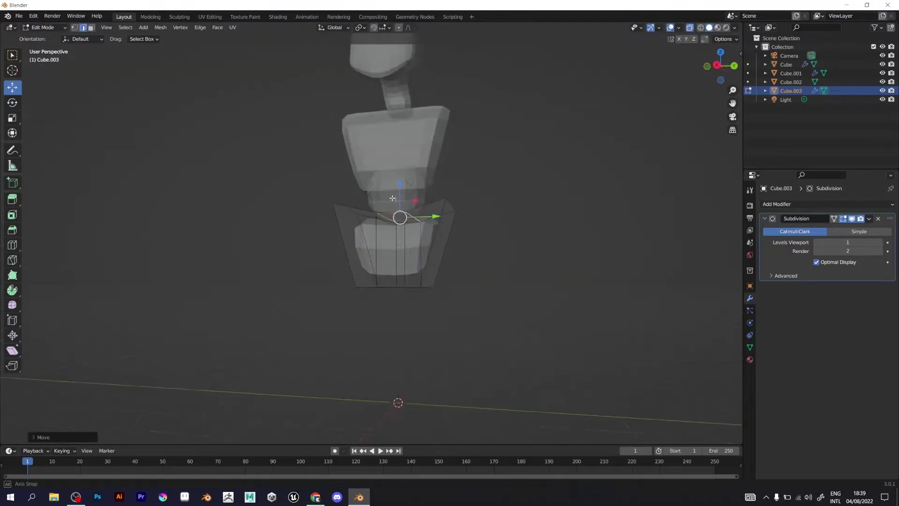
# Add a cube in Object Mode, move it beside the chest in side view and scale it to about 0.39 for the arm.
pyautogui.click(44, 27)
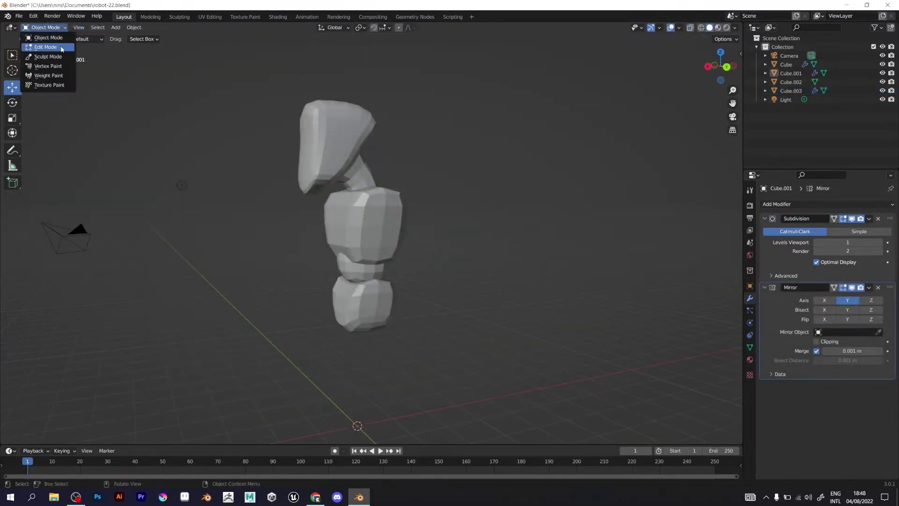
pyautogui.click(115, 28)
pyautogui.moveTo(166, 38)
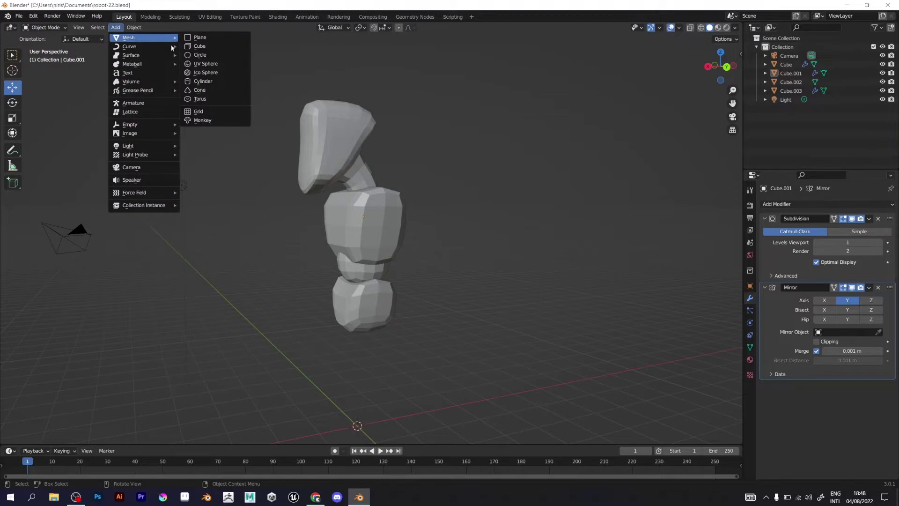
pyautogui.click(206, 47)
pyautogui.click(707, 66)
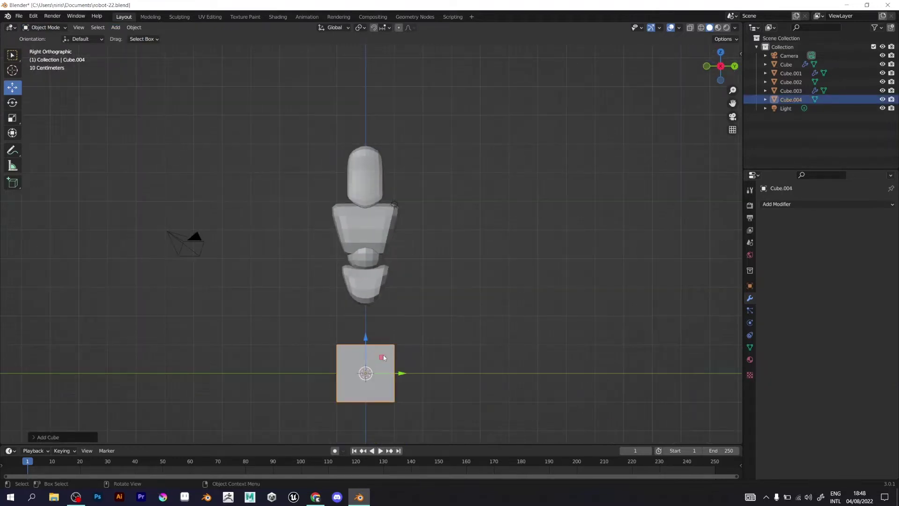
pyautogui.press('g')
pyautogui.click(445, 220)
pyautogui.press('s')
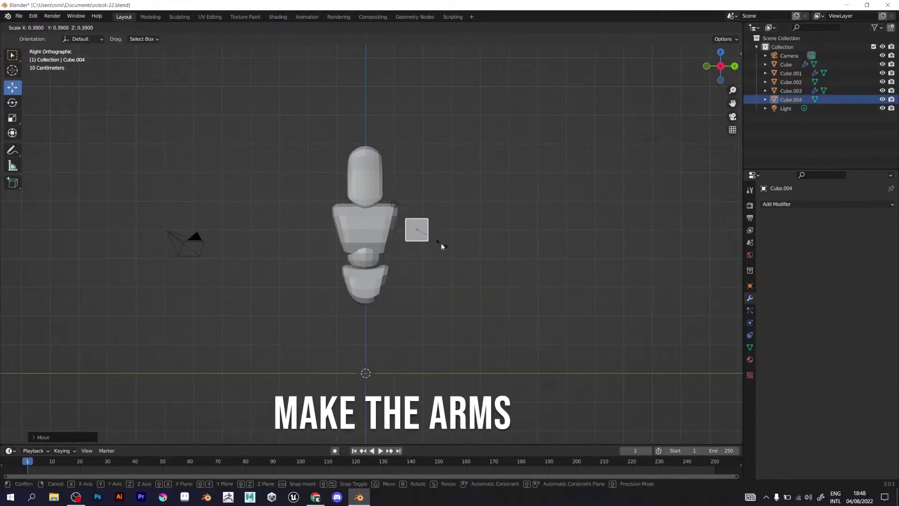
pyautogui.click(462, 256)
# Add a Subdivision Surface modifier to the arm cube and give it a vertical loop cut in Edit Mode.
pyautogui.click(777, 204)
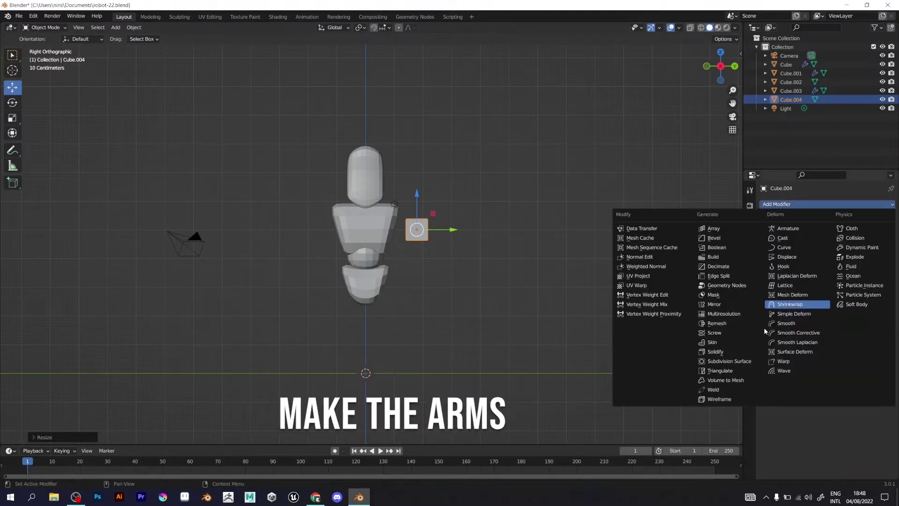
pyautogui.click(723, 361)
pyautogui.scroll(2, 473, 237)
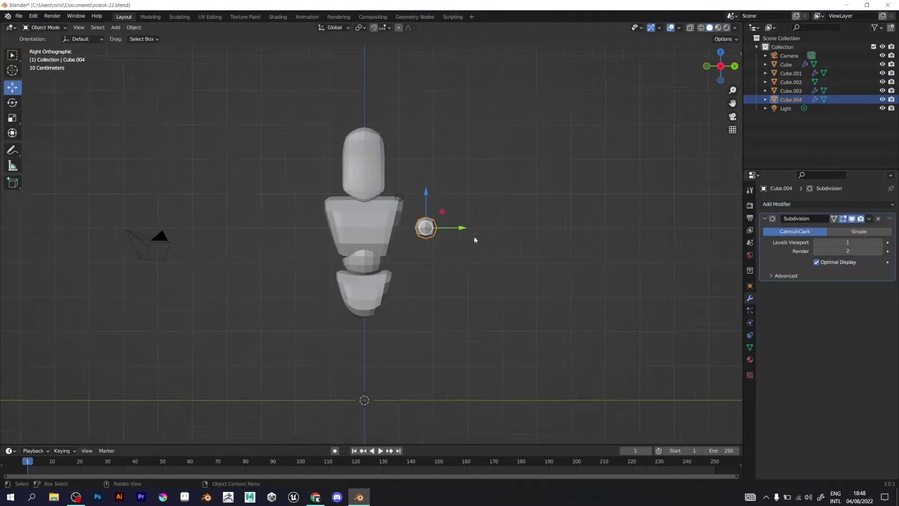
pyautogui.click(40, 47)
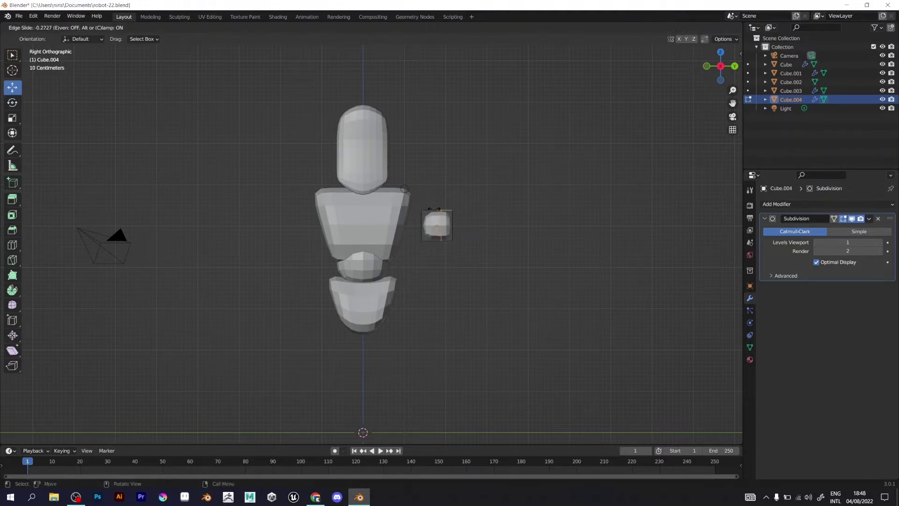
# Flatten the arm block by moving its bottom face up about 0.13 m in side view.
pyautogui.click(721, 54)
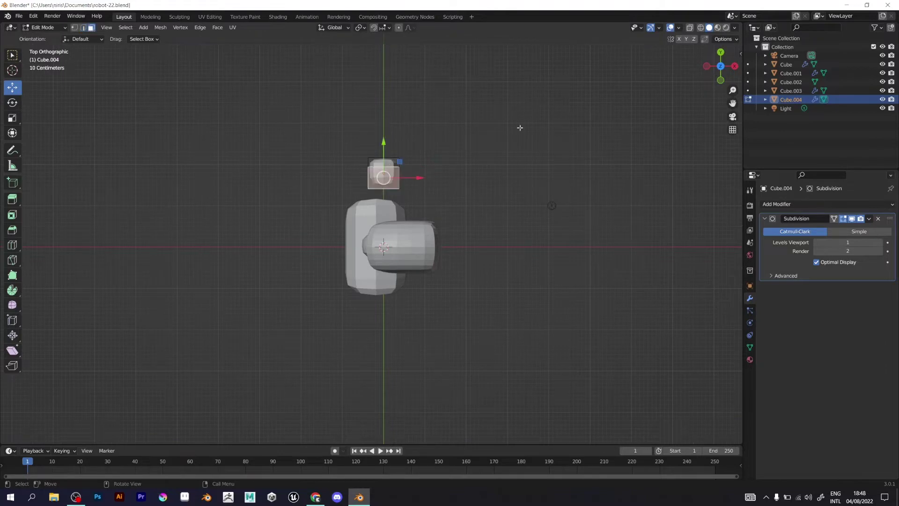
pyautogui.click(734, 66)
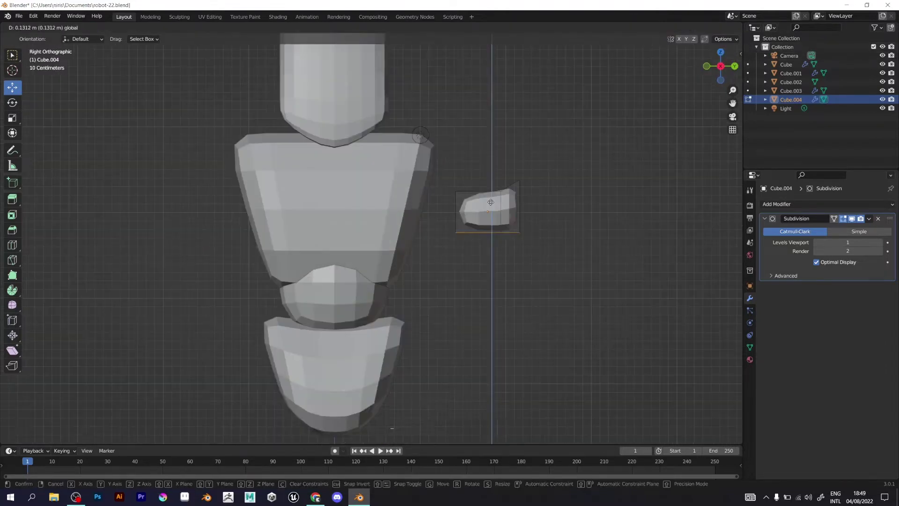
pyautogui.click(489, 202)
# Extrude the arm's bottom face downward and scale the new end to about 0.56.
pyautogui.press('e')
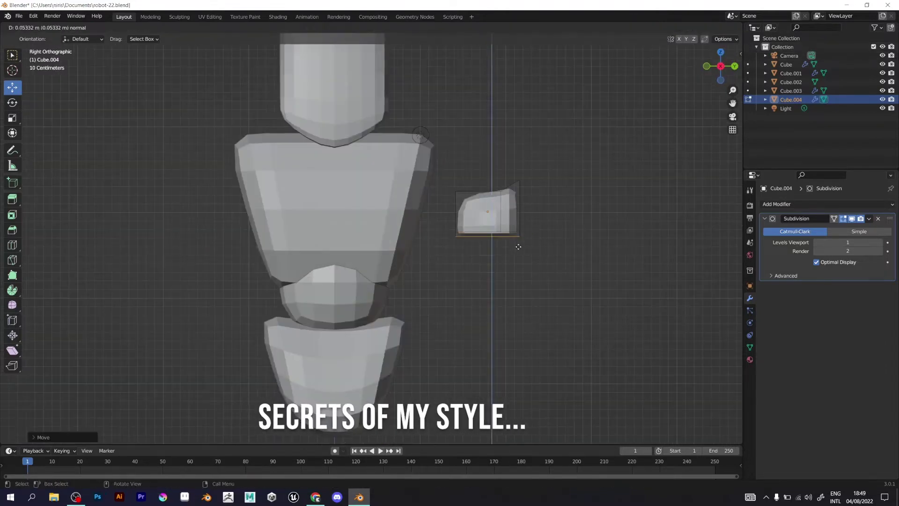
pyautogui.click(515, 313)
pyautogui.press('s')
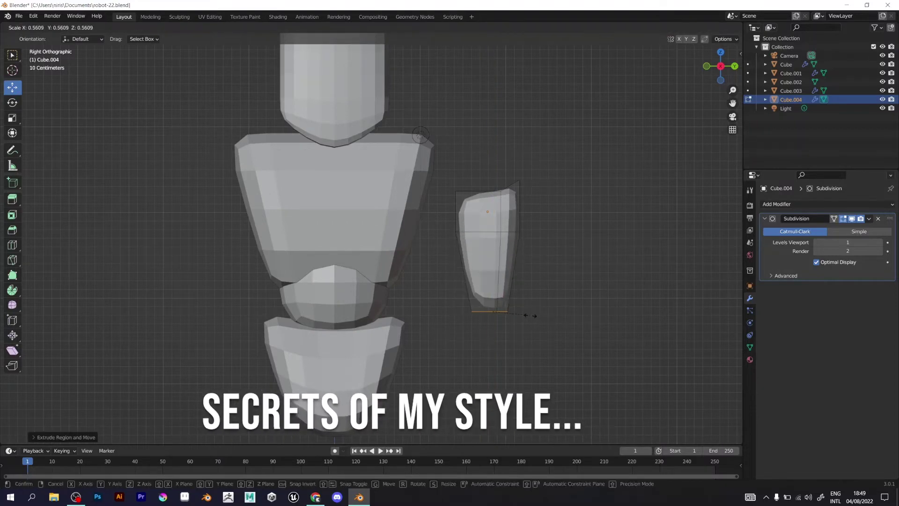
pyautogui.click(532, 315)
# Move the arm's end face along Z and add a horizontal loop cut near the lower end.
pyautogui.moveTo(531, 315); pyautogui.dragTo(281, 289, button='middle')
pyautogui.press('g')
pyautogui.press('z')
pyautogui.click(490, 262)
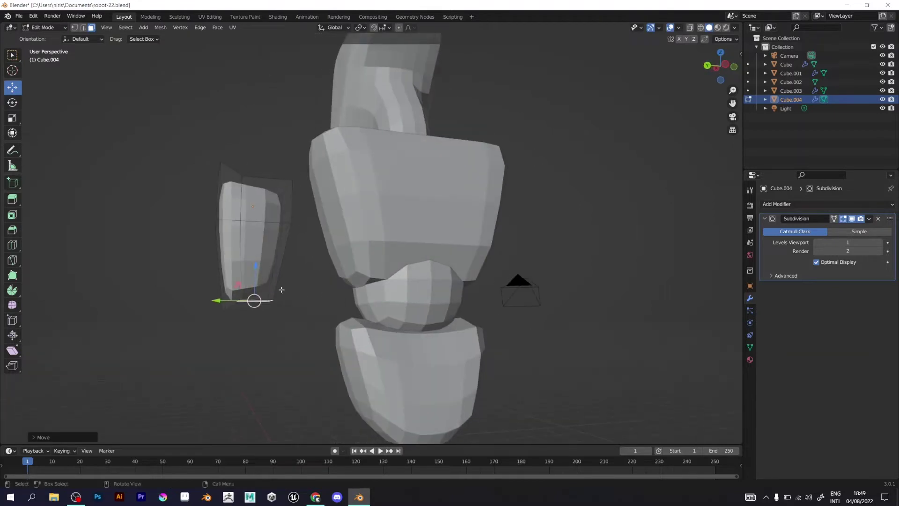
pyautogui.click(230, 277)
pyautogui.moveTo(230, 277); pyautogui.dragTo(90, 55, button='middle')
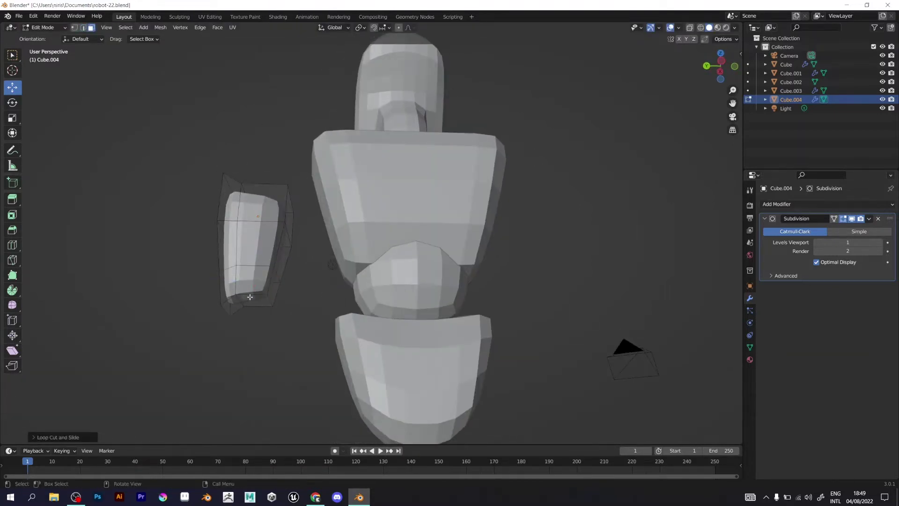
# Raise the inner bottom face of the arm and scale a horizontal edge loop along Y.
pyautogui.moveTo(259, 266); pyautogui.dragTo(259, 258)
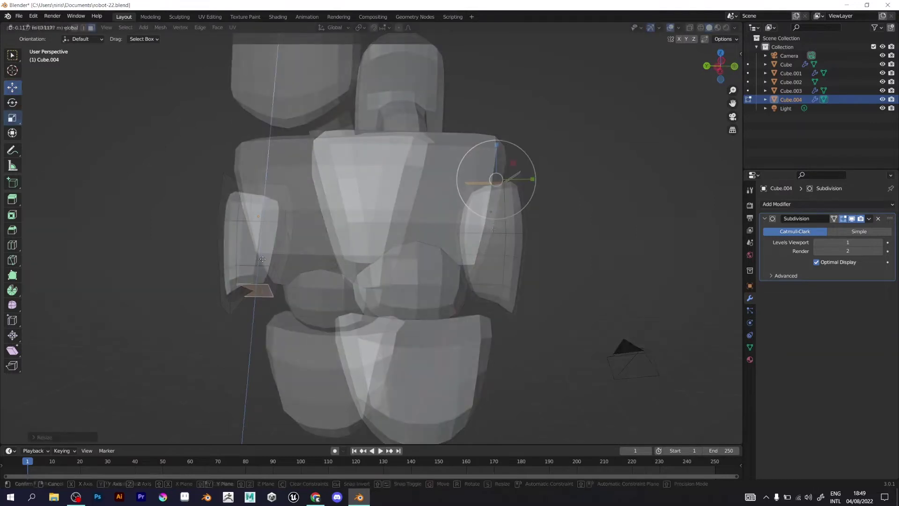
pyautogui.keyDown('alt'); pyautogui.click(482, 255); pyautogui.keyUp('alt')
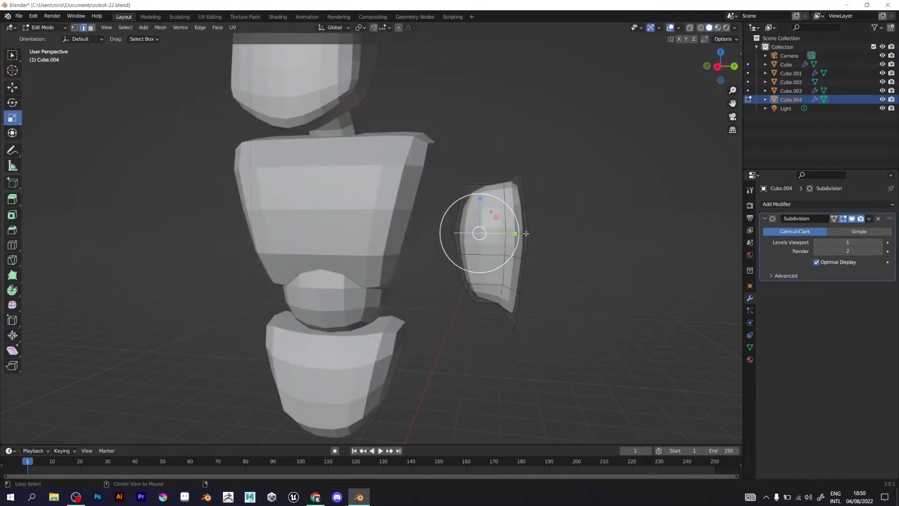
pyautogui.moveTo(532, 233); pyautogui.dragTo(528, 232)
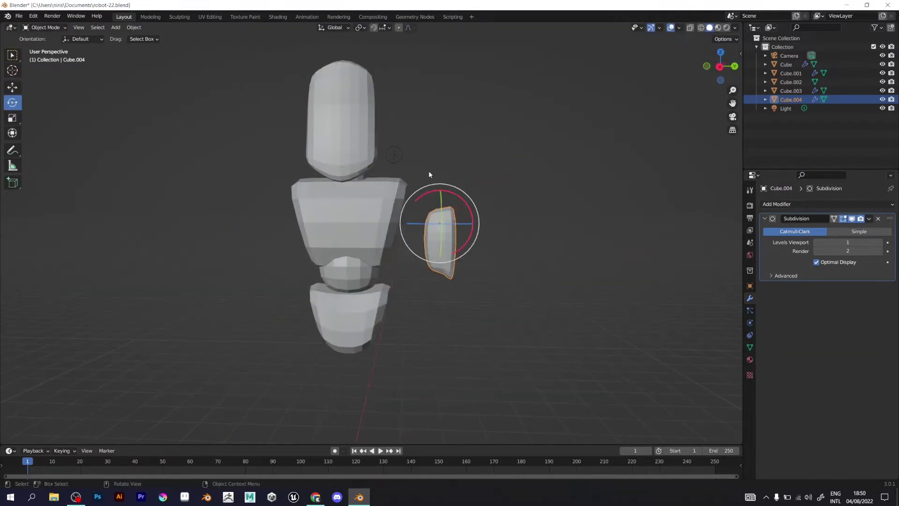
# Rotate the arm piece to horizontal and position it beside the shoulder along Y in side view.
pyautogui.moveTo(438, 191); pyautogui.dragTo(444, 187)
pyautogui.moveTo(373, 199); pyautogui.dragTo(373, 199)
pyautogui.press('KP_3')
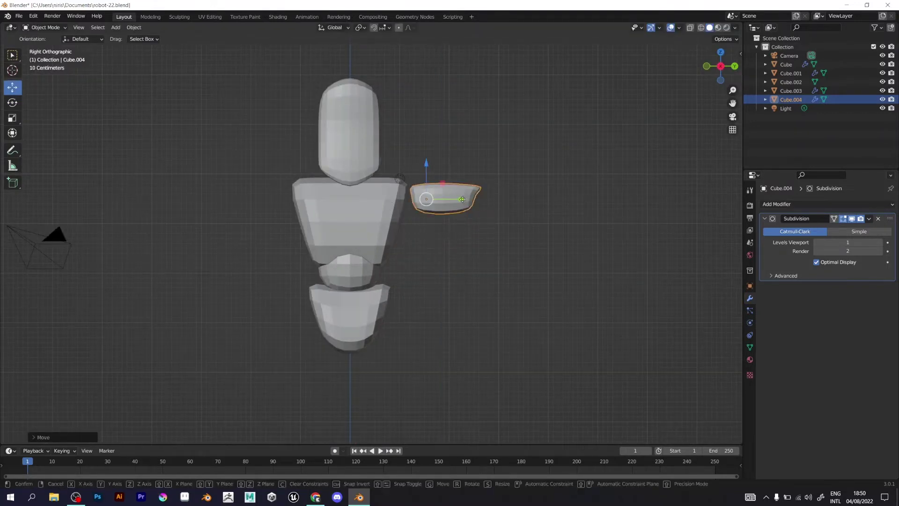
pyautogui.moveTo(464, 201); pyautogui.dragTo(497, 216)
# Copy and paste the upper arm and mirror the copy along Y as the forearm.
pyautogui.hotkey('ctrl', 'c')
pyautogui.hotkey('ctrl', 'v')
pyautogui.scroll(-3, 464, 202)
pyautogui.rightClick(470, 219)
pyautogui.moveTo(475, 217)
pyautogui.click(500, 238)
# Place scaled-down copies of the waist sphere as joints at the elbow and the wrist.
pyautogui.moveTo(497, 216); pyautogui.dragTo(315, 243, button='middle')
pyautogui.click(329, 251)
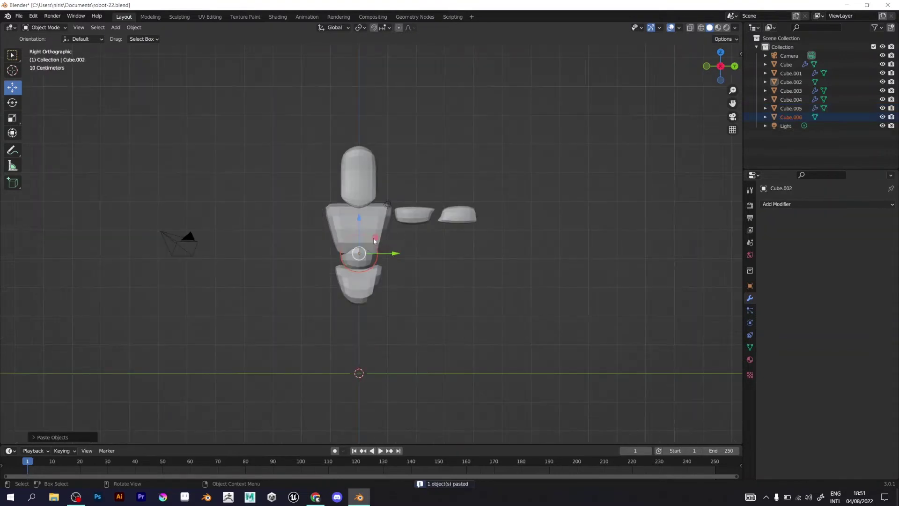
pyautogui.press('g')
pyautogui.press('s')
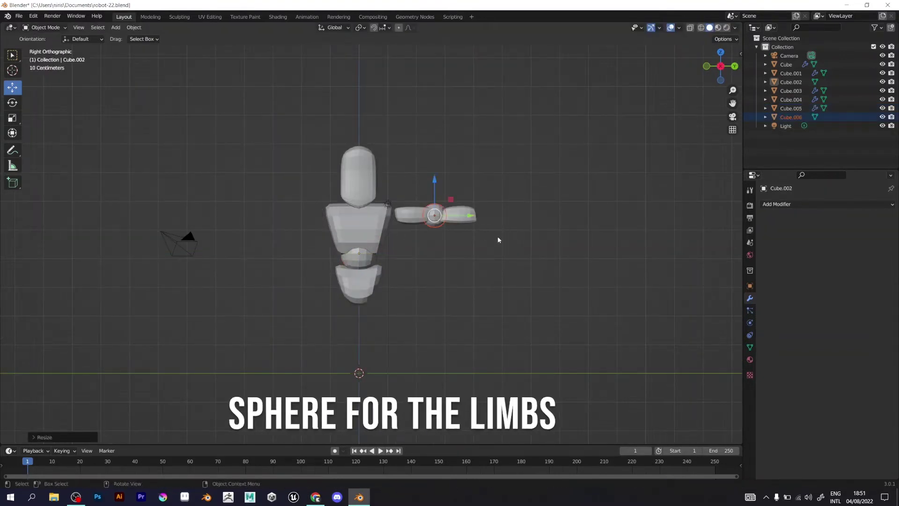
pyautogui.click(490, 237)
pyautogui.hotkey('shift', 'd')
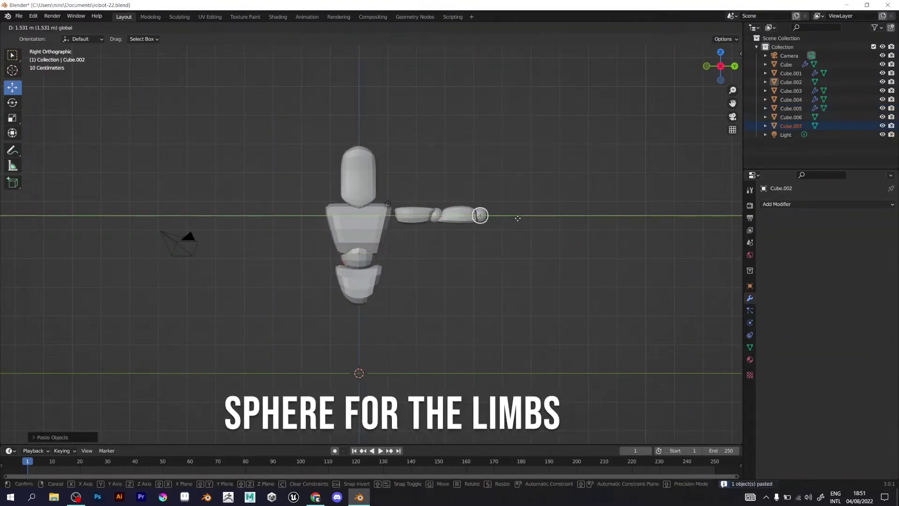
pyautogui.click(542, 249)
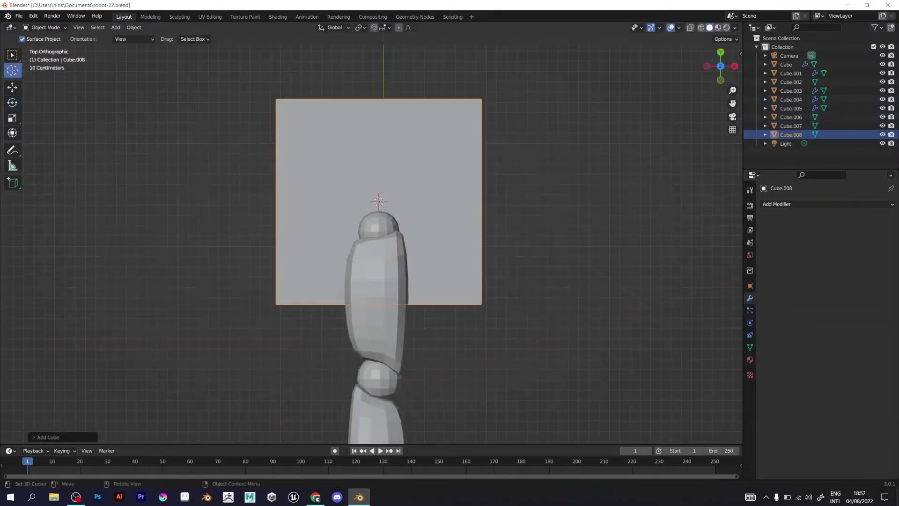
# Scale the new cube at the wrist down to hand size and add a Subdivision Surface modifier to it.
pyautogui.press('s')
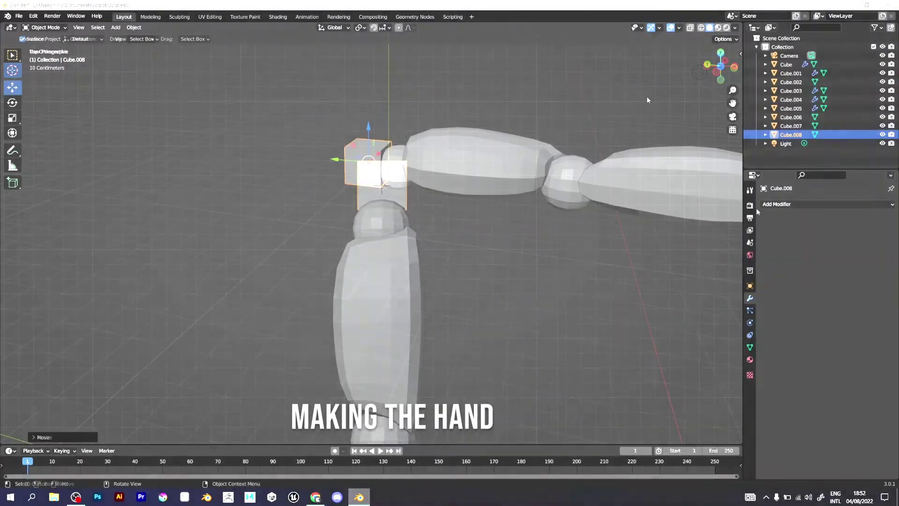
pyautogui.click(764, 204)
pyautogui.click(723, 361)
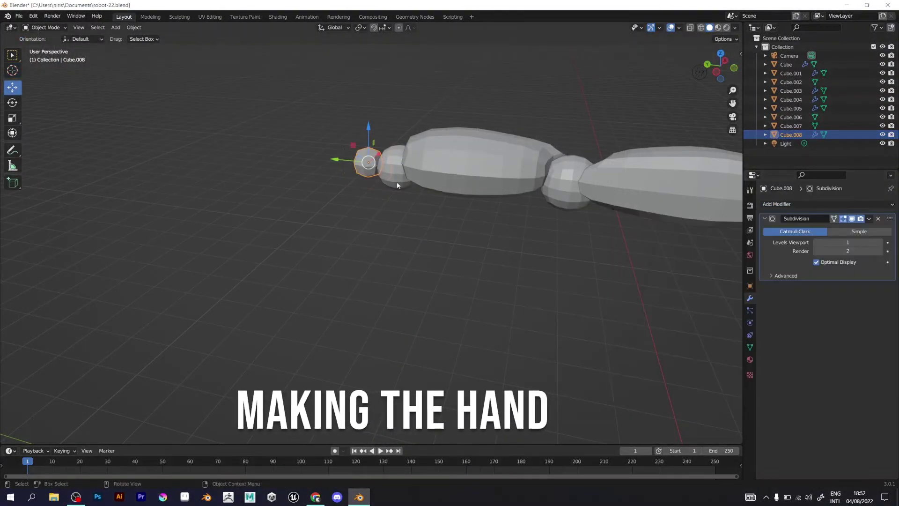
# Add a loop cut across the hand cube near the wrist in bottom view.
pyautogui.click(43, 30)
pyautogui.click(43, 48)
pyautogui.moveTo(319, 161); pyautogui.dragTo(403, 241, button='middle')
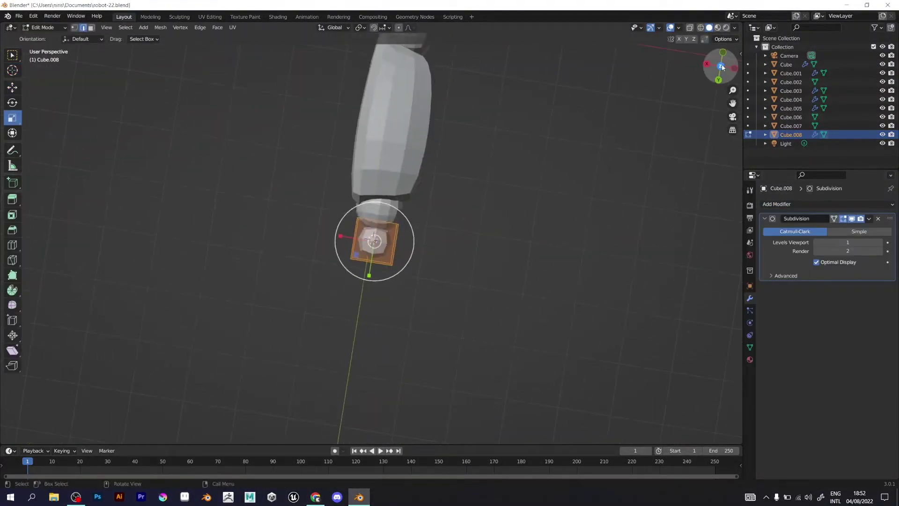
pyautogui.click(723, 67)
pyautogui.scroll(-3, 391, 251)
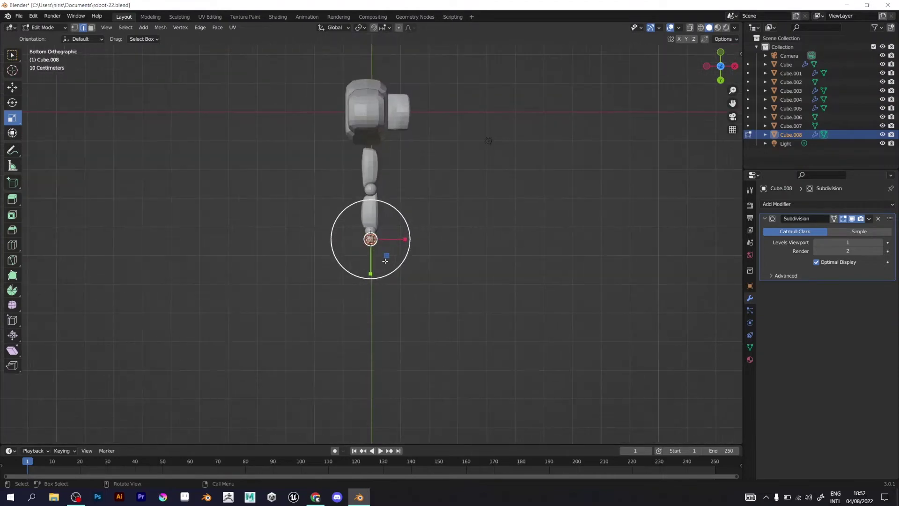
pyautogui.scroll(6, 388, 243)
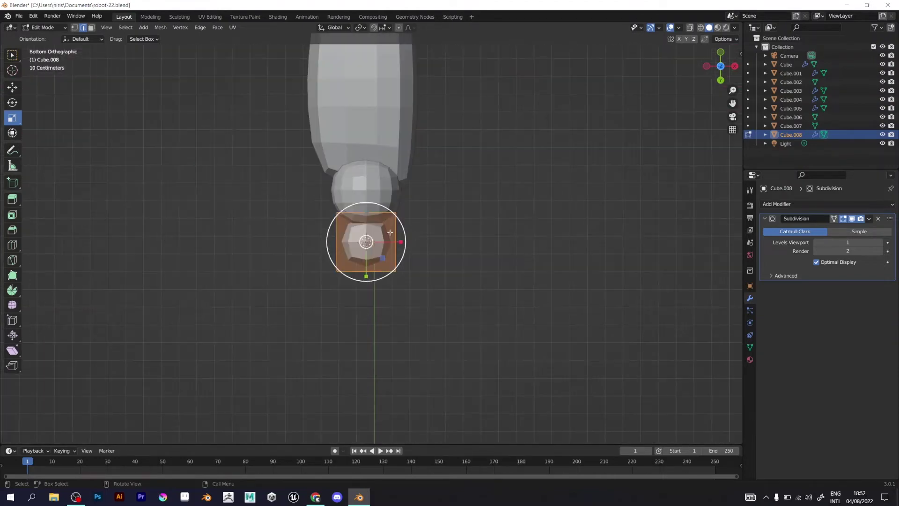
pyautogui.click(330, 244)
pyautogui.click(330, 224)
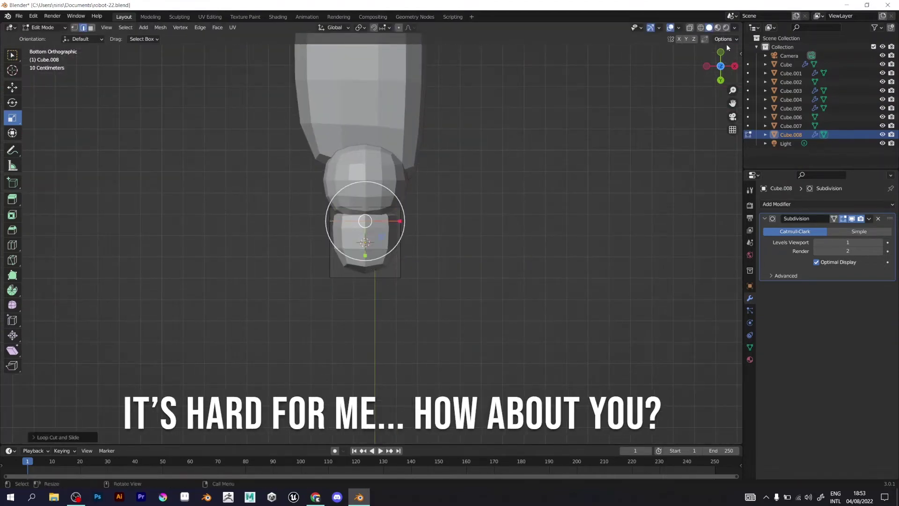
# Extrude the side face of the hand outward and scale it to start the thumb.
pyautogui.moveTo(330, 224); pyautogui.dragTo(369, 214, button='middle')
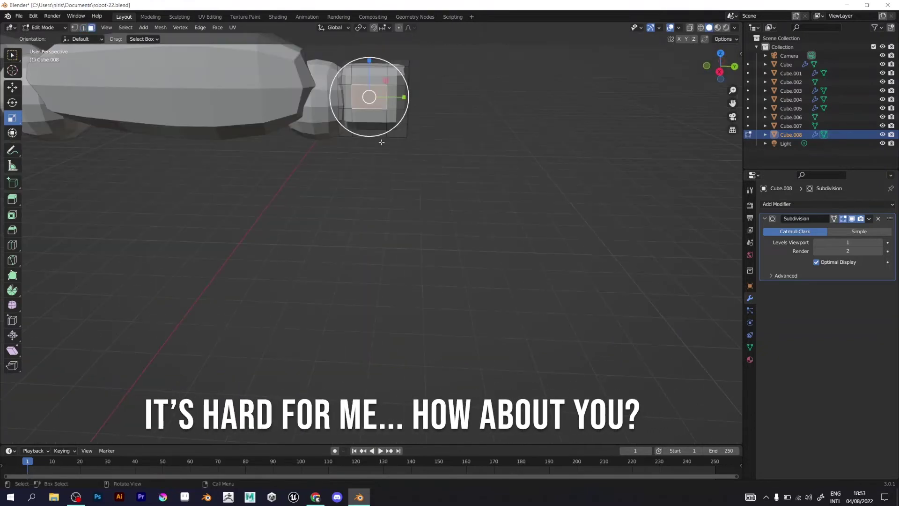
pyautogui.moveTo(381, 141); pyautogui.dragTo(287, 194, button='middle')
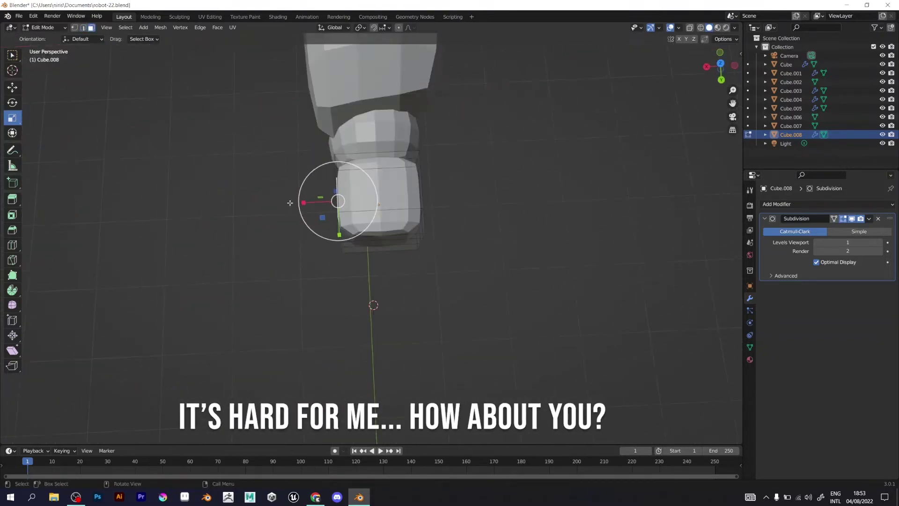
pyautogui.press('e')
pyautogui.click(371, 256)
pyautogui.press('s')
pyautogui.click(428, 249)
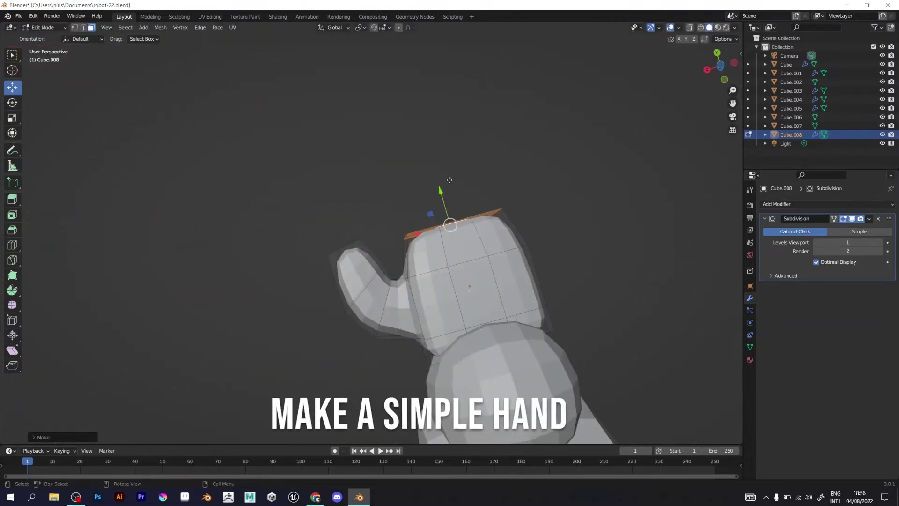
# Extrude the hand's front face forward, scale it down and move it further outward to form the tapered fingers.
pyautogui.press('e')
pyautogui.click(440, 145)
pyautogui.press('s')
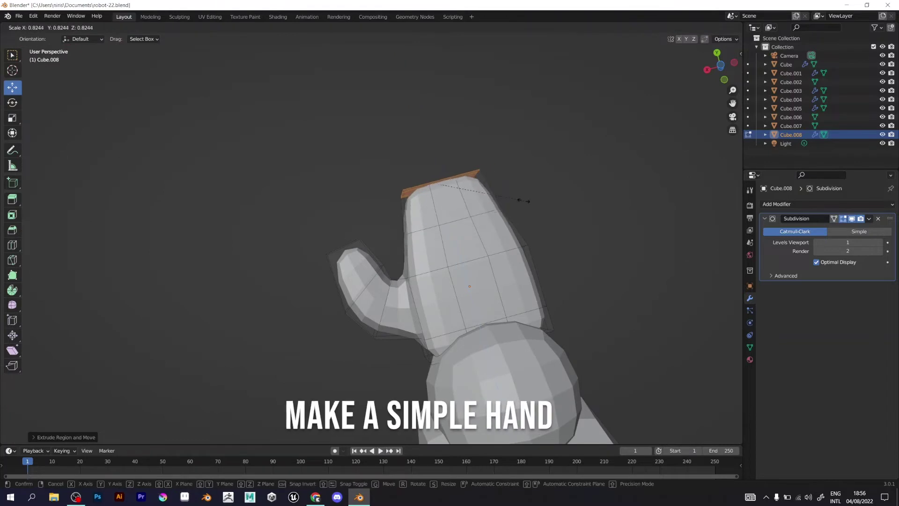
pyautogui.click(502, 194)
pyautogui.moveTo(427, 147); pyautogui.dragTo(421, 131)
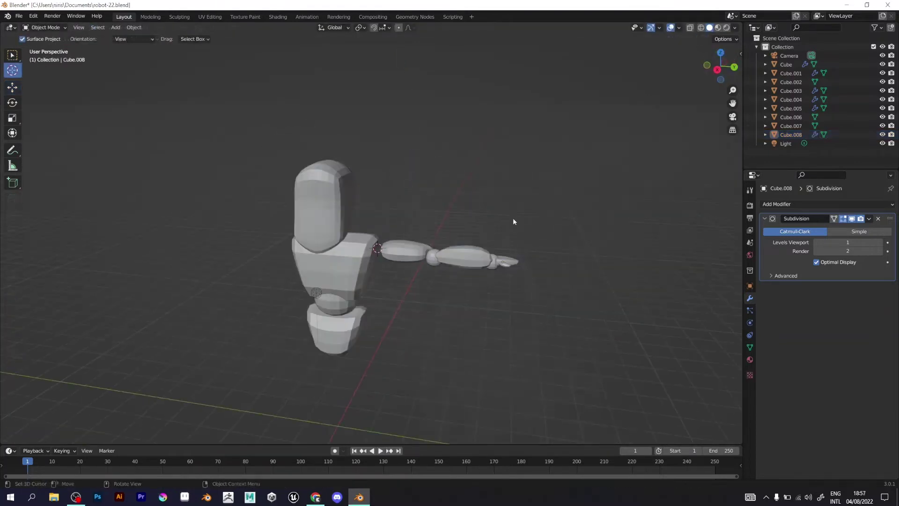
# Add a cube to the scene and scale it down to a small connector block.
pyautogui.moveTo(513, 218); pyautogui.dragTo(412, 240, button='middle')
pyautogui.click(116, 28)
pyautogui.moveTo(125, 39)
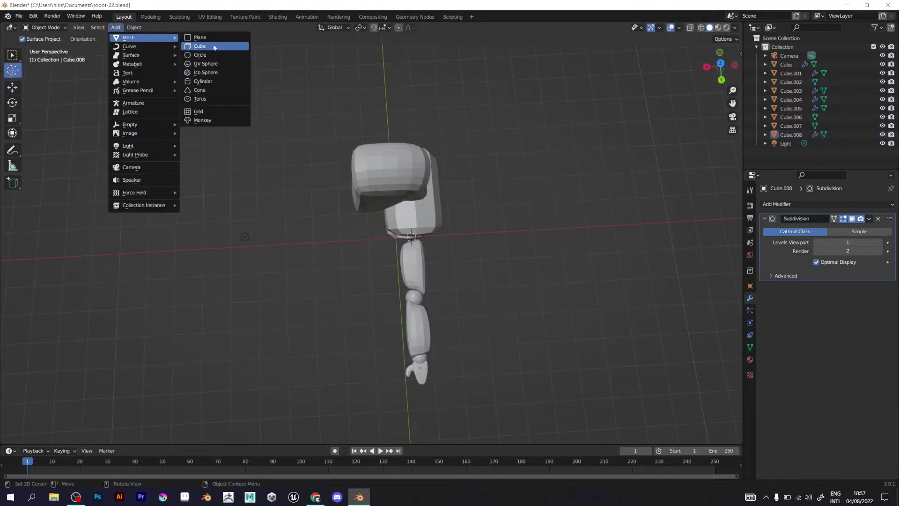
pyautogui.click(215, 46)
pyautogui.moveTo(344, 224); pyautogui.dragTo(442, 145, button='middle')
pyautogui.press('s')
pyautogui.click(400, 318)
pyautogui.press('s')
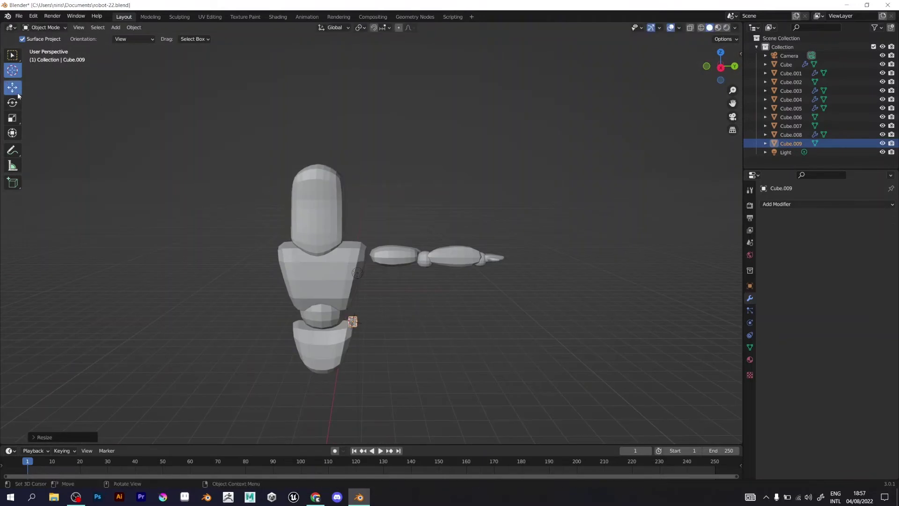
# Move the small cube between the chest and the upper arm and stretch it along Y as a shoulder connector.
pyautogui.moveTo(353, 282); pyautogui.dragTo(370, 218)
pyautogui.moveTo(372, 262); pyautogui.dragTo(371, 263)
pyautogui.moveTo(401, 254); pyautogui.dragTo(408, 254)
# Add Mirror modifiers to the shoulder connector and the upper arm, mirroring on Y about the chest object Cube.001.
pyautogui.click(777, 204)
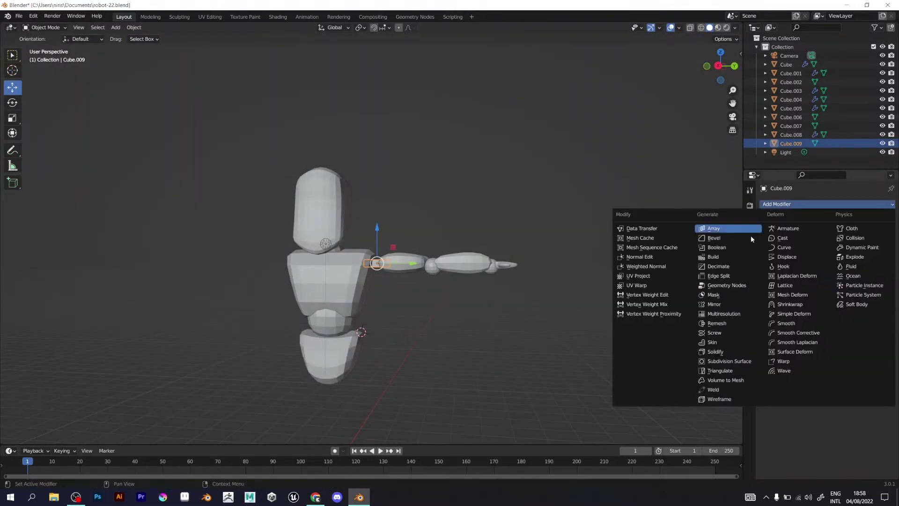
pyautogui.click(709, 301)
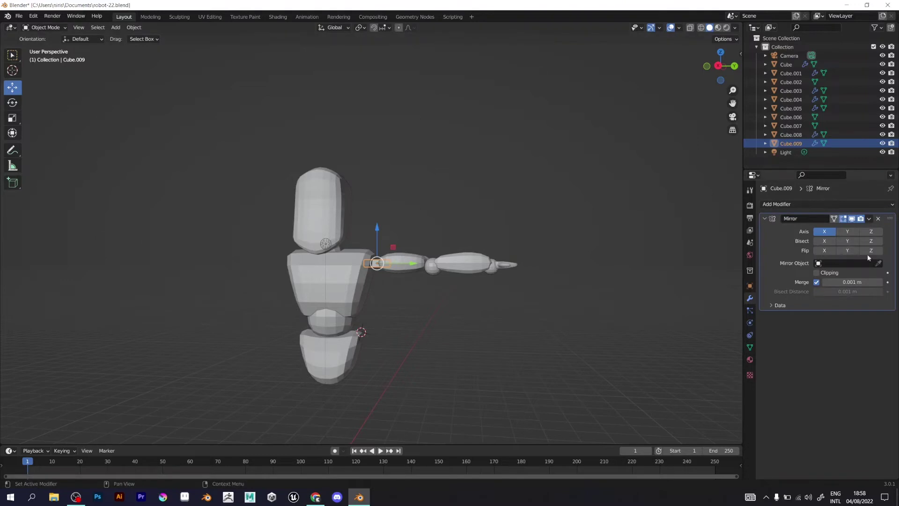
pyautogui.click(847, 232)
pyautogui.click(405, 268)
pyautogui.click(827, 204)
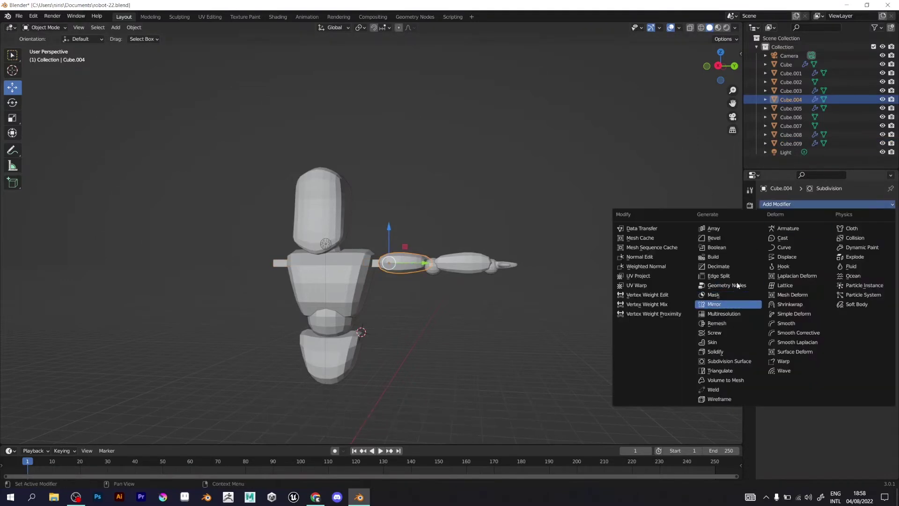
pyautogui.click(726, 304)
# Add a Mirror modifier to the elbow sphere, mirroring on Y with Cube.001 as the mirror object.
pyautogui.click(432, 267)
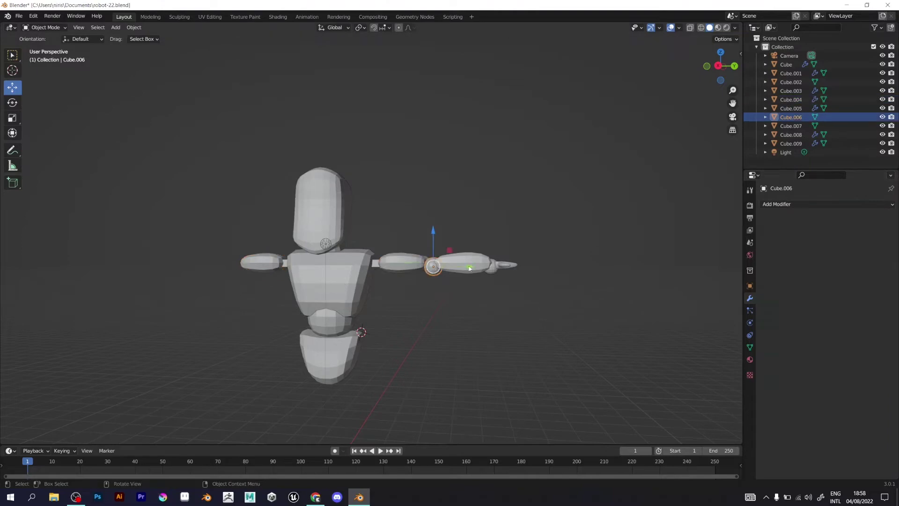
pyautogui.moveTo(470, 319)
pyautogui.mouseDown(button='middle')
pyautogui.moveTo(461, 415)
pyautogui.moveTo(470, 328)
pyautogui.mouseUp(button='middle')
pyautogui.click(777, 204)
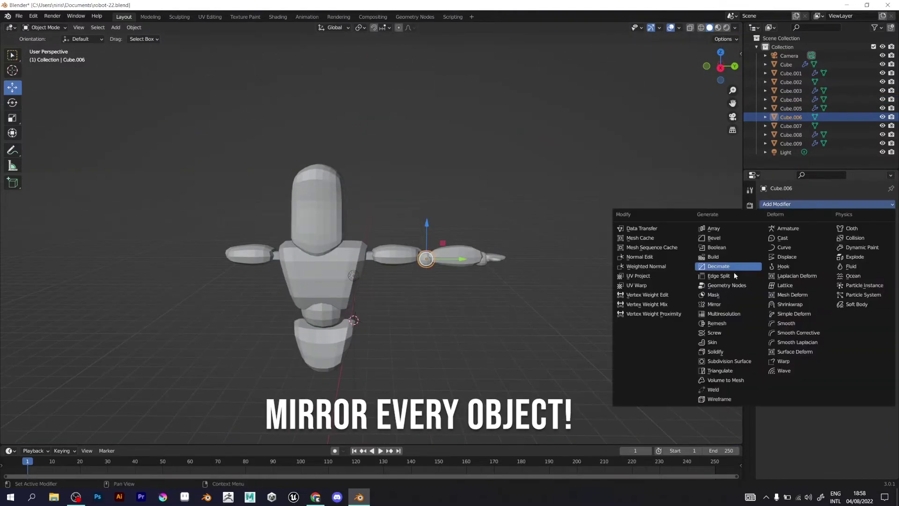
pyautogui.click(726, 304)
pyautogui.click(842, 233)
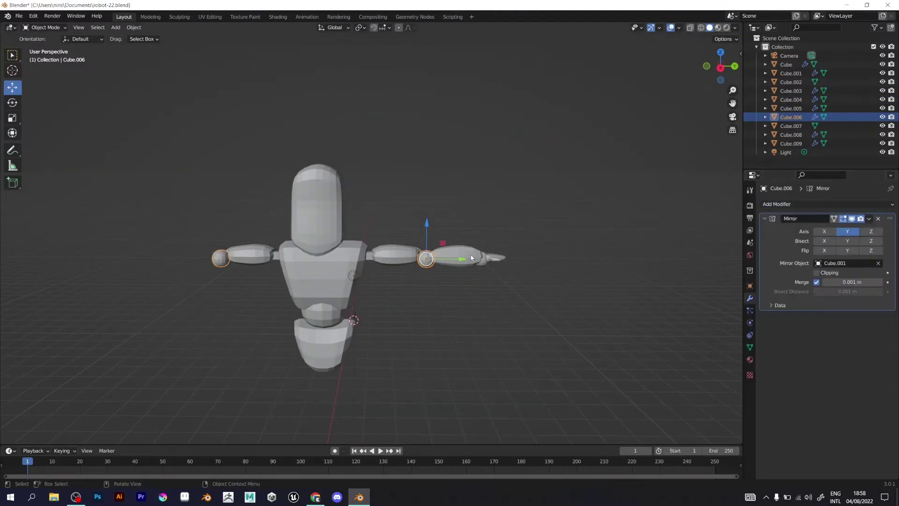
# Add Mirror modifiers to the forearm and the wrist sphere, mirroring on Y about Cube.001.
pyautogui.click(471, 258)
pyautogui.click(779, 204)
pyautogui.click(736, 305)
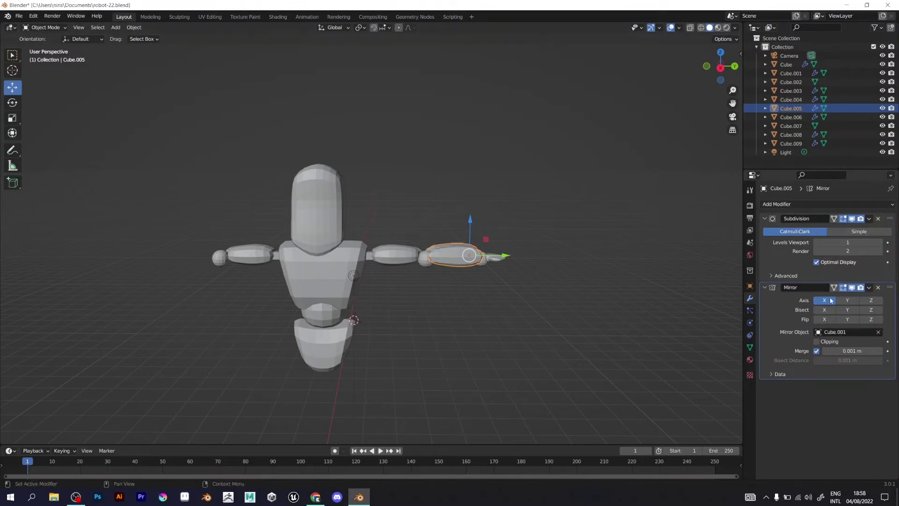
pyautogui.click(790, 125)
pyautogui.click(823, 204)
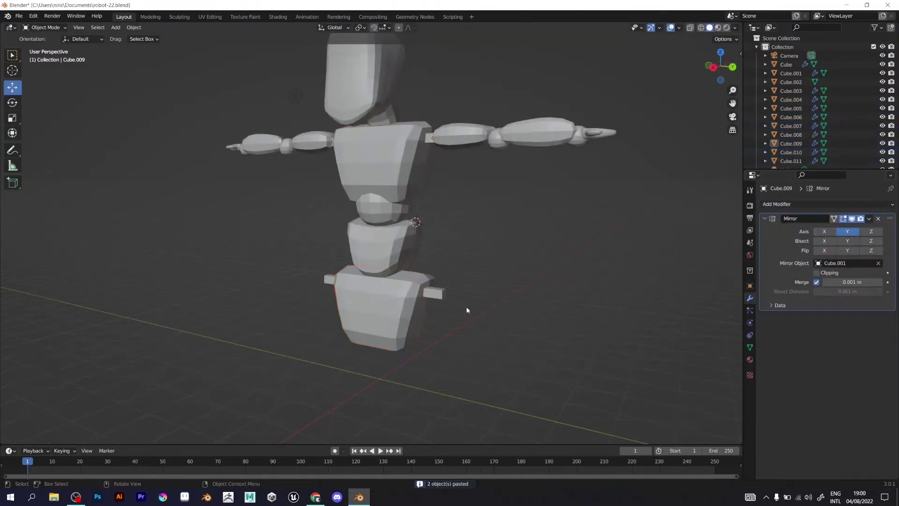
# Delete the pasted chest copy and raise the pasted connector pair to beside the hips.
pyautogui.click(384, 306)
pyautogui.press('Delete')
pyautogui.click(435, 293)
pyautogui.moveTo(431, 257); pyautogui.dragTo(430, 232)
pyautogui.press('r')
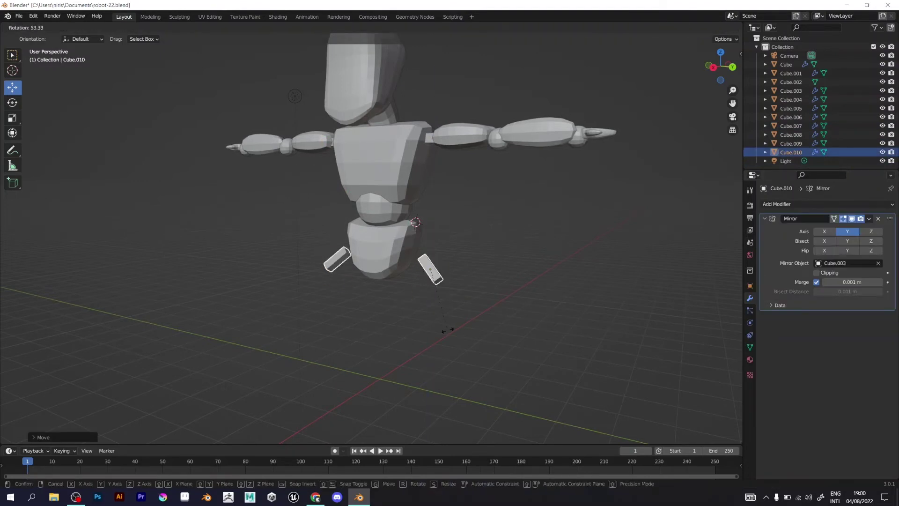
pyautogui.click(447, 328)
pyautogui.hotkey('ctrl', 'z')
# Scale the new leg cube down and move it to the outer end of the hip connector in right view.
pyautogui.click(713, 68)
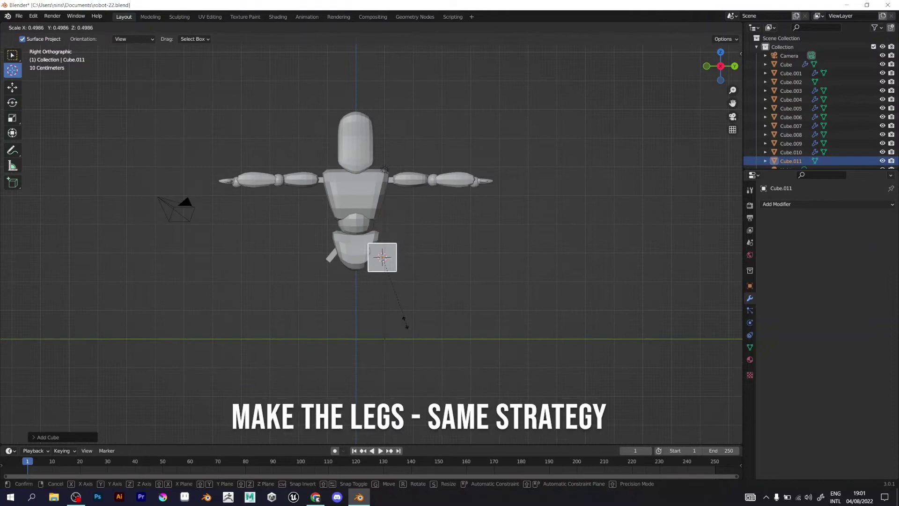
pyautogui.click(399, 304)
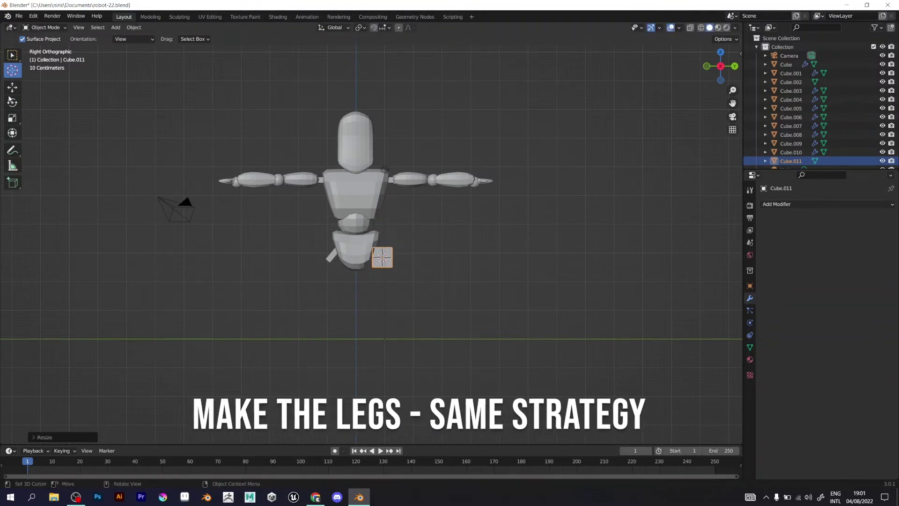
pyautogui.click(12, 87)
pyautogui.moveTo(399, 241); pyautogui.dragTo(405, 249)
# Add a Mirror modifier on Y about Cube.003 and a Subdivision Surface modifier to the leg cube.
pyautogui.click(775, 204)
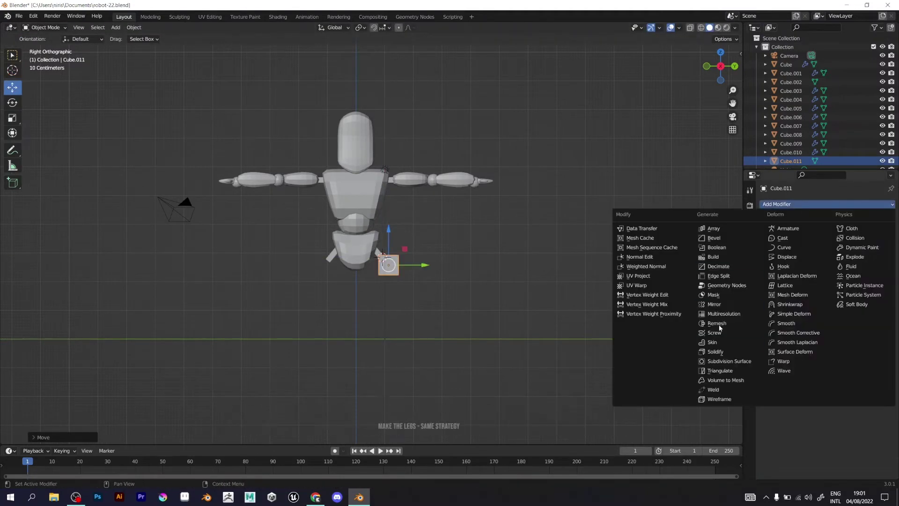
pyautogui.click(721, 305)
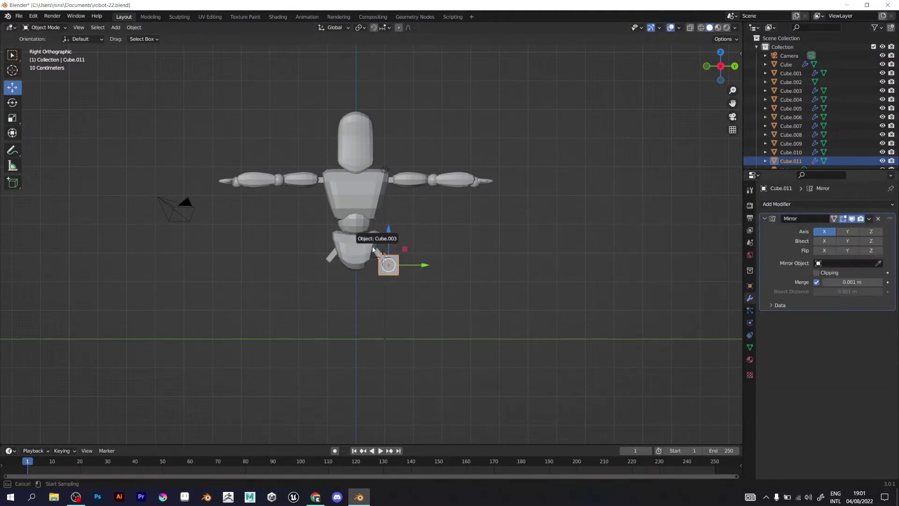
pyautogui.click(794, 204)
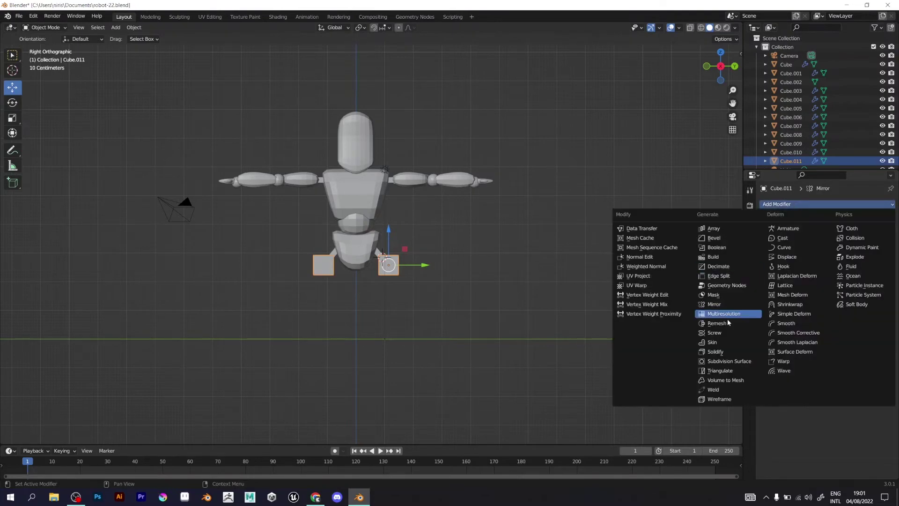
pyautogui.click(724, 362)
# Add a vertical loop cut near the leg cube's outer side and raise its outer top face.
pyautogui.press('Tab')
pyautogui.scroll(6, 389, 262)
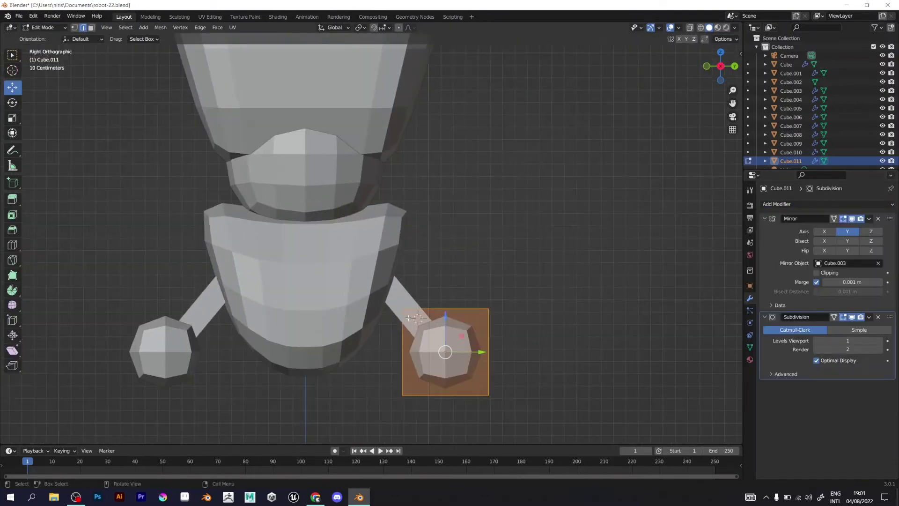
pyautogui.click(447, 310)
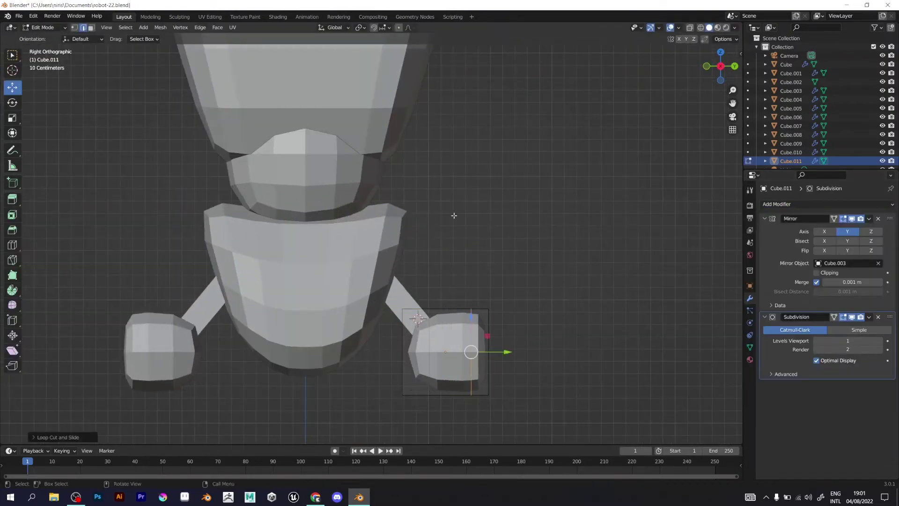
pyautogui.moveTo(454, 215); pyautogui.dragTo(67, 51, button='middle')
pyautogui.moveTo(445, 211); pyautogui.dragTo(485, 255)
pyautogui.click(470, 251)
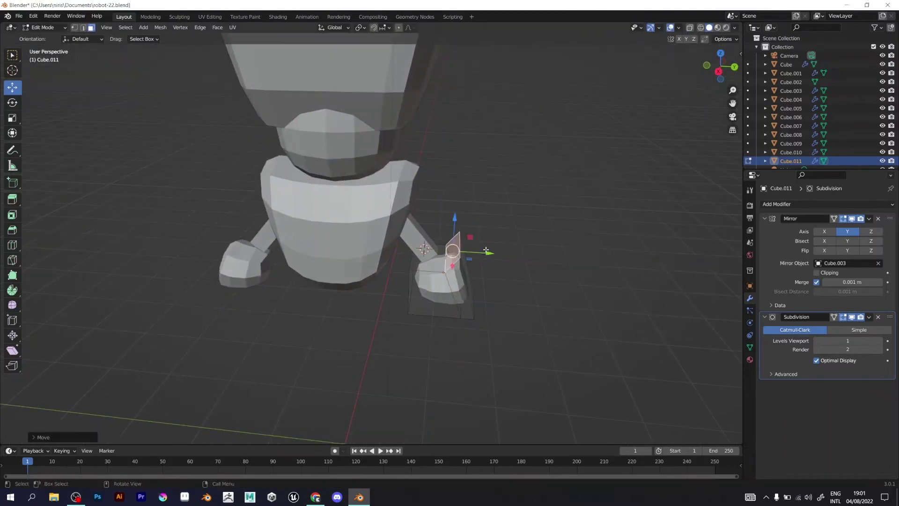
# Extrude the leg cube's bottom face downward and scale the end face to form the thigh.
pyautogui.moveTo(547, 326); pyautogui.dragTo(539, 275, button='middle')
pyautogui.keyDown('shift'); pyautogui.moveTo(538, 275); pyautogui.dragTo(557, 359, button='middle'); pyautogui.keyUp('shift')
pyautogui.click(500, 398)
pyautogui.moveTo(499, 398); pyautogui.dragTo(519, 427, button='middle')
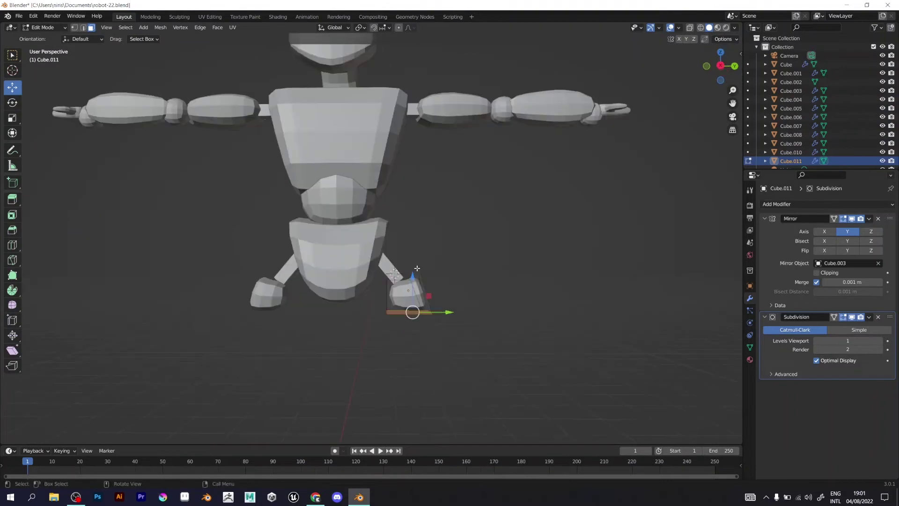
pyautogui.press('e')
pyautogui.press('s')
pyautogui.click(467, 376)
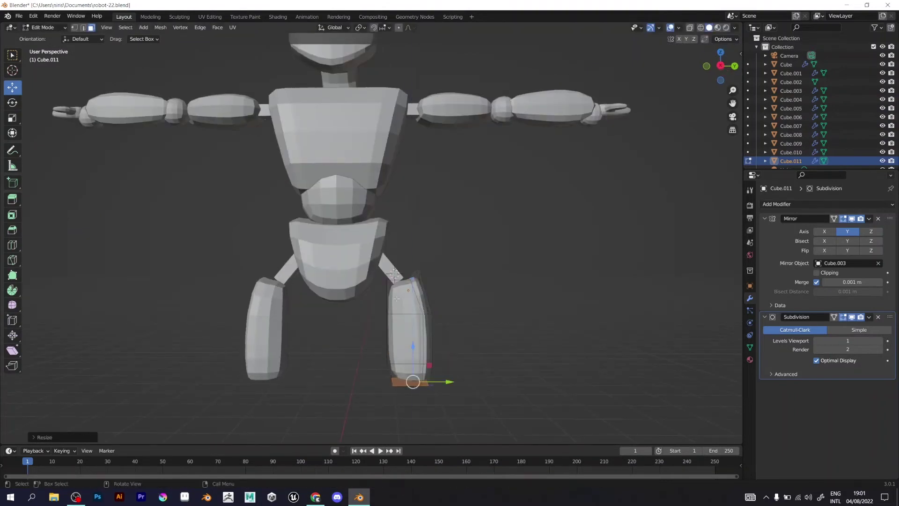
# Scale the thigh slightly along Y and reopen its mesh for editing.
pyautogui.scroll(-5, 463, 369)
pyautogui.moveTo(461, 363); pyautogui.dragTo(443, 374, button='middle')
pyautogui.moveTo(392, 249); pyautogui.dragTo(390, 257)
pyautogui.click(414, 270)
pyautogui.press('Tab')
pyautogui.scroll(5, 417, 276)
pyautogui.moveTo(417, 279)
pyautogui.mouseDown(button='middle')
pyautogui.moveTo(468, 284)
pyautogui.moveTo(422, 281)
pyautogui.mouseUp(button='middle')
pyautogui.moveTo(444, 274); pyautogui.dragTo(447, 274)
pyautogui.click(49, 28)
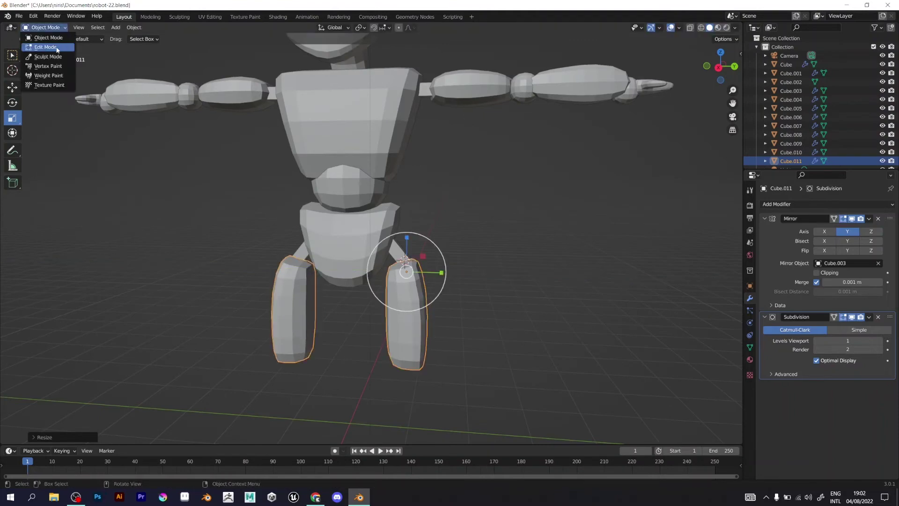
pyautogui.click(56, 46)
pyautogui.moveTo(384, 239); pyautogui.dragTo(394, 251, button='middle')
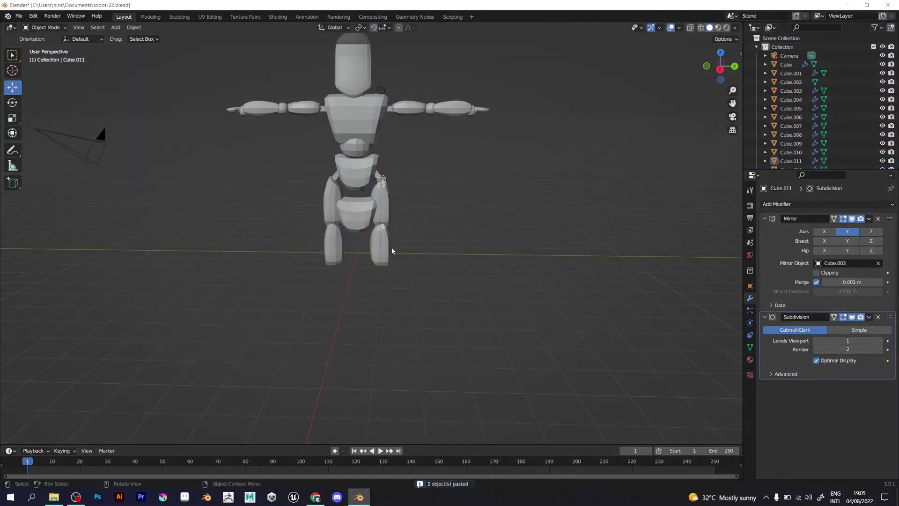
# Set the pasted lower leg's mirror object to Cube.003 and flip the lower leg along global Z.
pyautogui.click(847, 263)
pyautogui.click(838, 304)
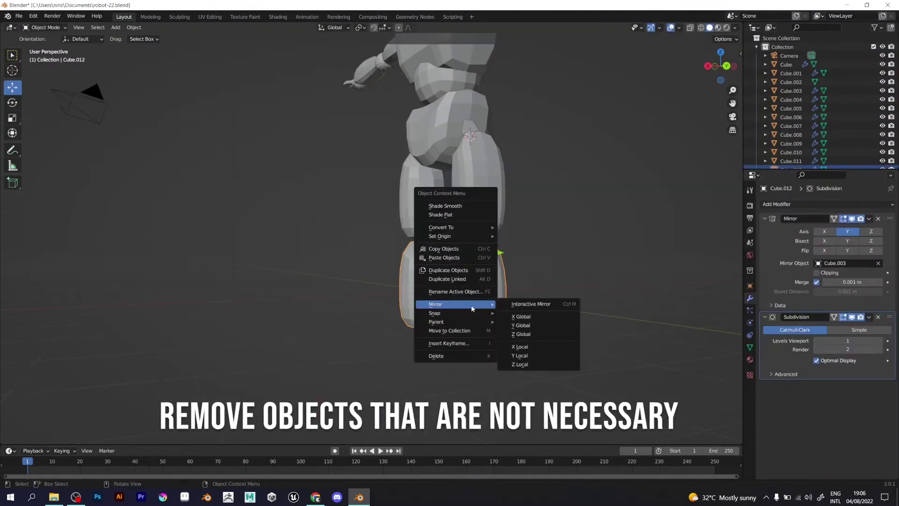
pyautogui.click(512, 335)
# Move the lower leg down along Z below the thigh and raise its outer top edge about 0.22 m.
pyautogui.moveTo(447, 292); pyautogui.dragTo(554, 304, button='middle')
pyautogui.moveTo(377, 198); pyautogui.dragTo(379, 261)
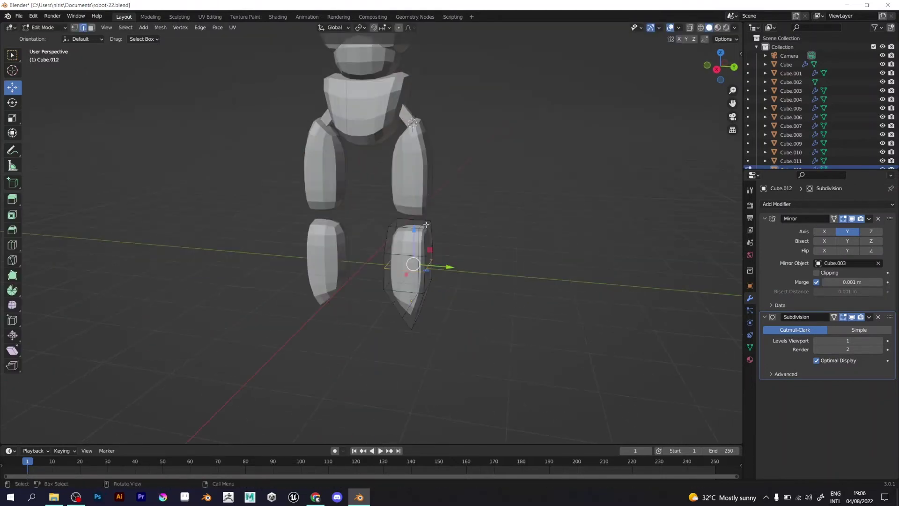
pyautogui.moveTo(429, 191); pyautogui.dragTo(430, 185)
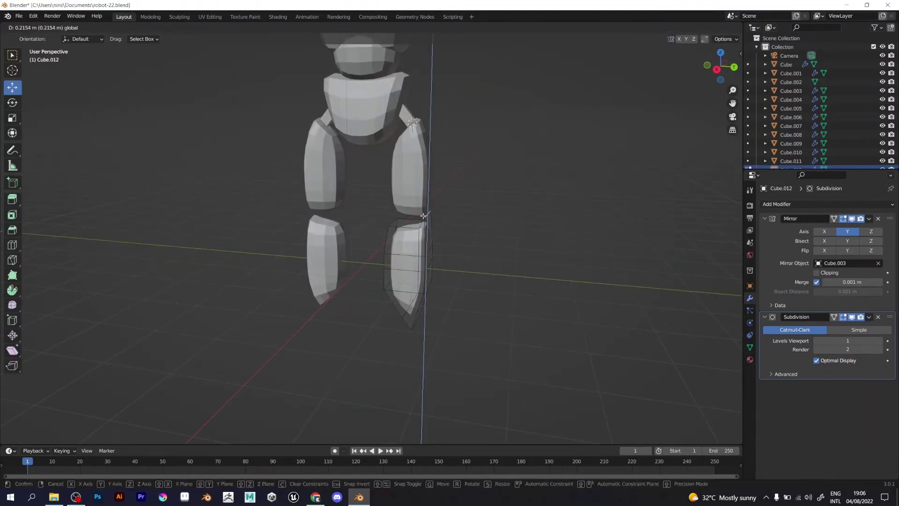
pyautogui.moveTo(423, 216); pyautogui.dragTo(423, 217)
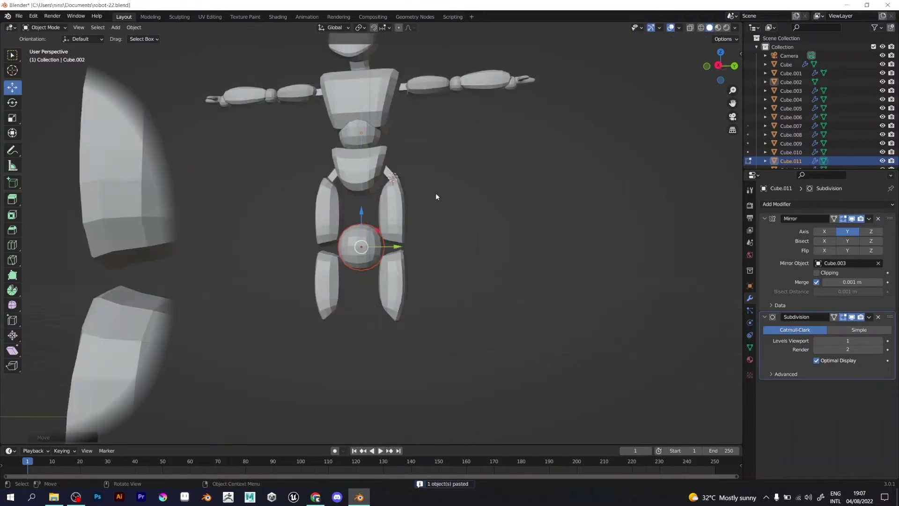
# Move the pasted sphere along Y to the knee gap and scale it down to fit between thigh and lower leg.
pyautogui.scroll(-2, 437, 196)
pyautogui.keyDown('shift'); pyautogui.moveTo(437, 197); pyautogui.dragTo(435, 254, button='middle'); pyautogui.keyUp('shift')
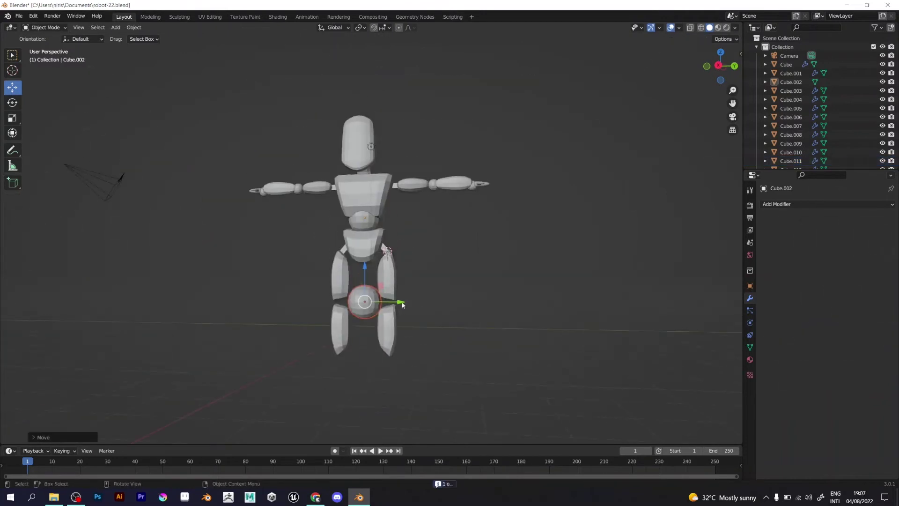
pyautogui.moveTo(402, 305); pyautogui.dragTo(422, 306)
pyautogui.press('s')
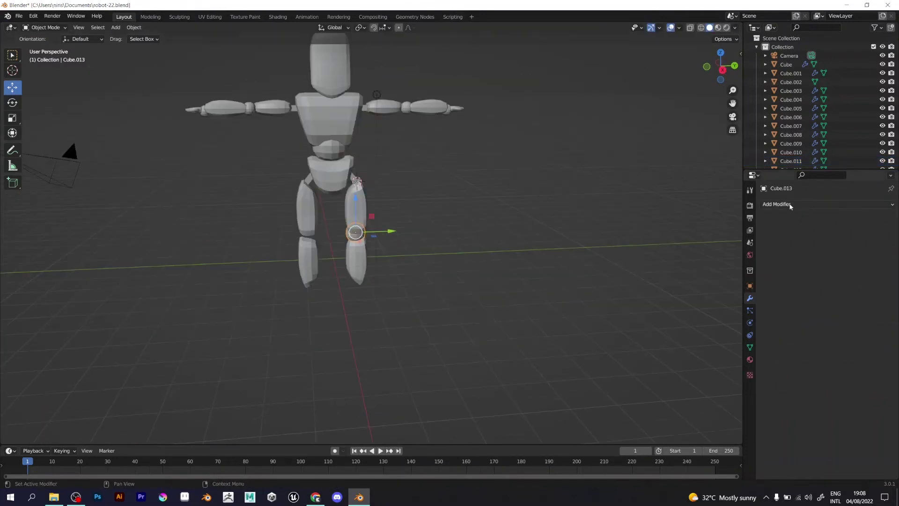
# Add a Mirror modifier to the knee sphere on the X and Y axes with Cube.003 as mirror object.
pyautogui.click(826, 204)
pyautogui.click(679, 363)
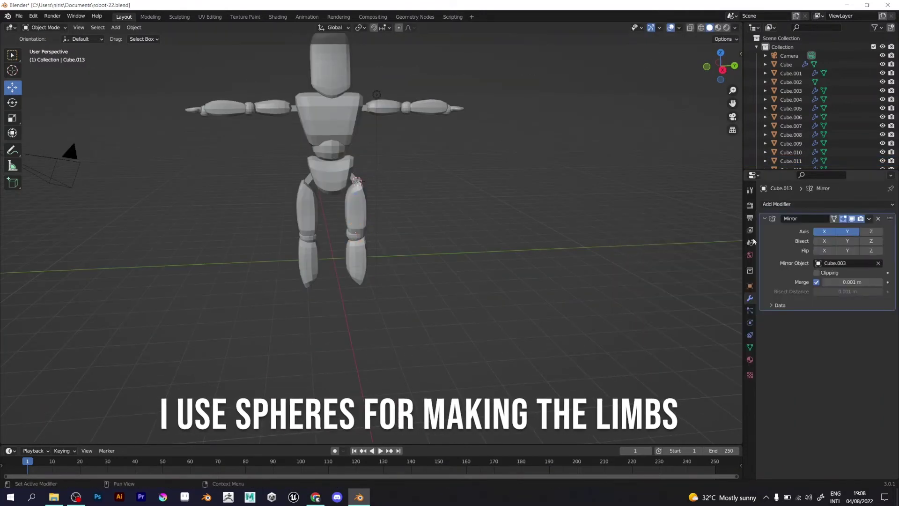
pyautogui.moveTo(434, 196); pyautogui.dragTo(263, 257, button='middle')
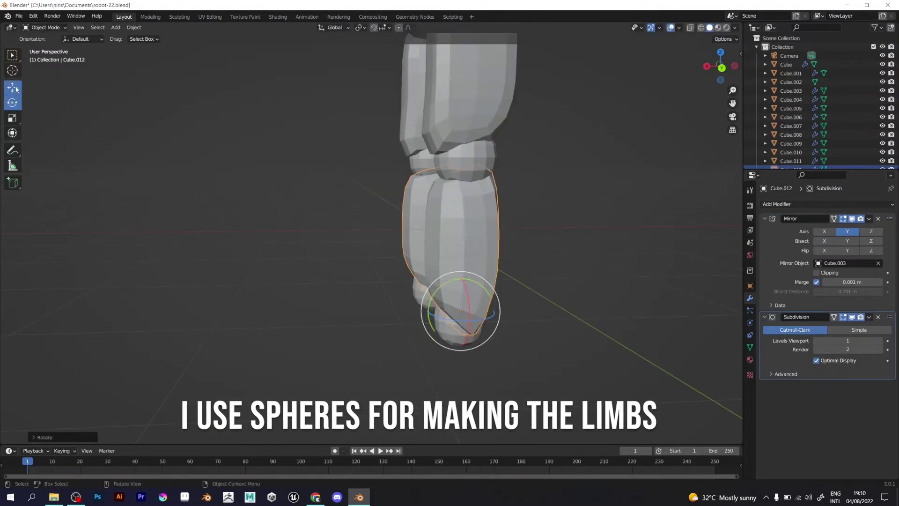
# Shift the rotated lower leg slightly along X above the ankle sphere.
pyautogui.click(16, 87)
pyautogui.moveTo(425, 313); pyautogui.dragTo(435, 312)
pyautogui.moveTo(576, 265); pyautogui.dragTo(411, 234, button='middle')
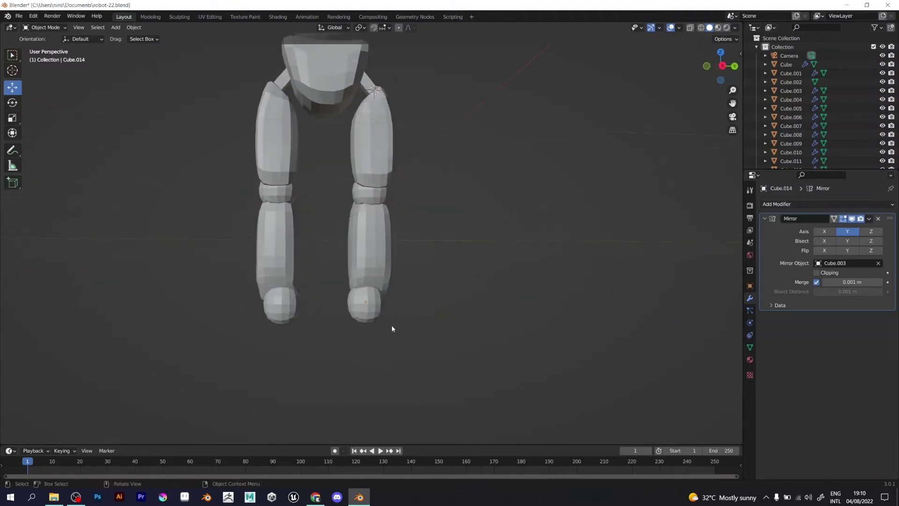
# Add a cube at the ankle, shrunk to about the ankle's width and lowered about 0.35 m along Z.
pyautogui.click(116, 28)
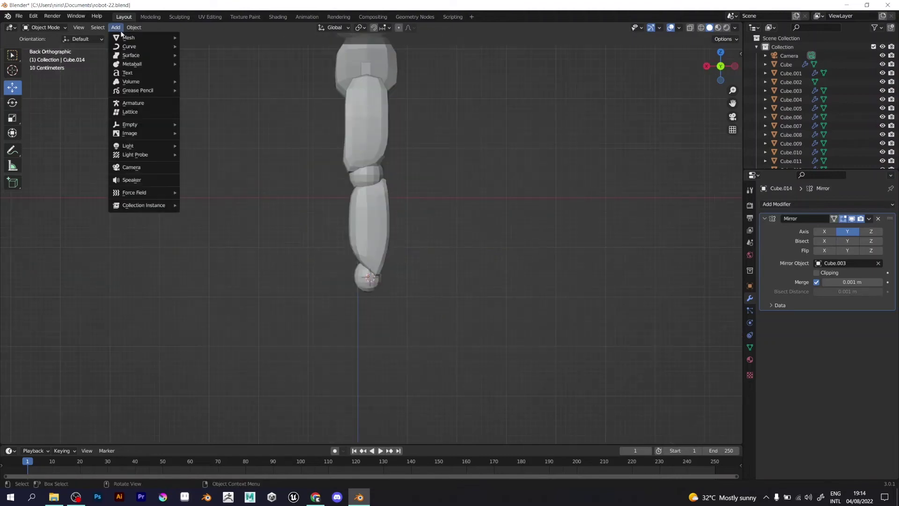
pyautogui.moveTo(138, 37)
pyautogui.click(200, 46)
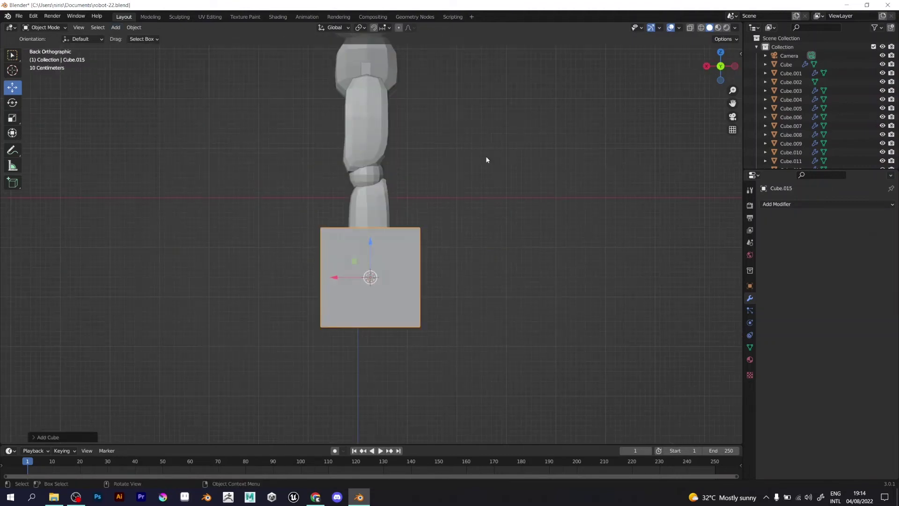
pyautogui.press('s')
pyautogui.click(385, 256)
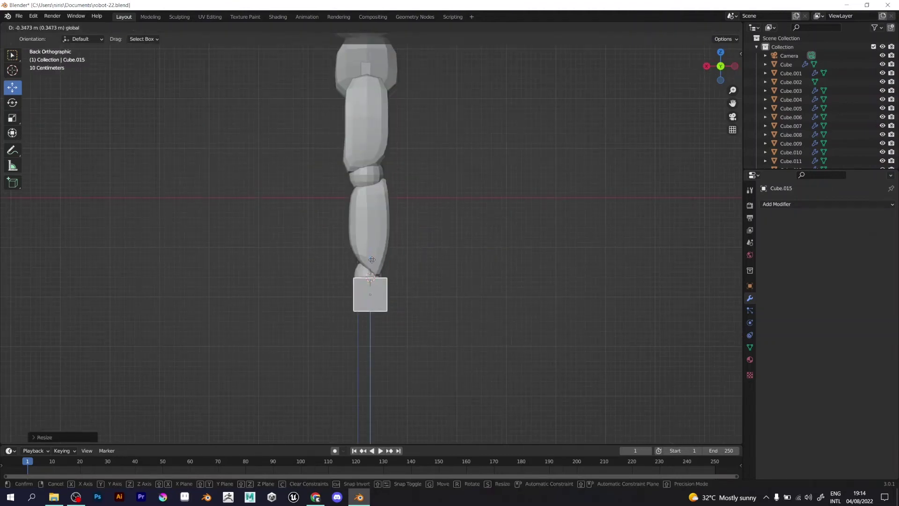
pyautogui.click(372, 260)
# Add a Subdivision Surface modifier to the small ankle cube and open its mesh for editing.
pyautogui.click(777, 204)
pyautogui.click(717, 360)
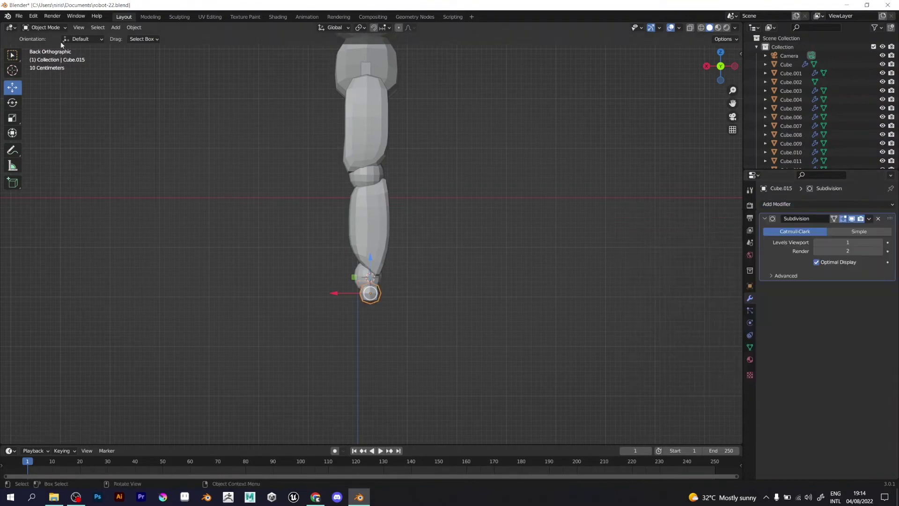
pyautogui.click(47, 48)
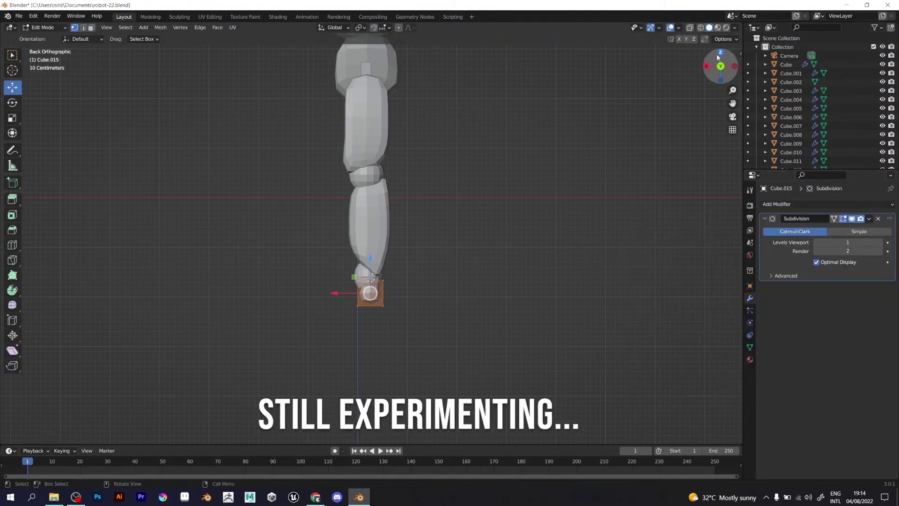
# Select the foot cube's bottom face for shaping from the back orthographic view.
pyautogui.moveTo(476, 261); pyautogui.dragTo(471, 211, button='middle')
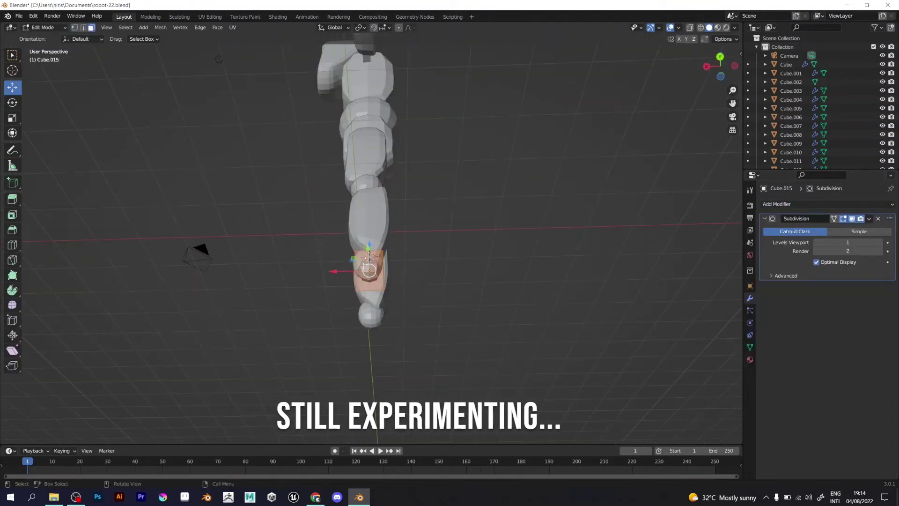
pyautogui.moveTo(709, 80); pyautogui.dragTo(673, 81)
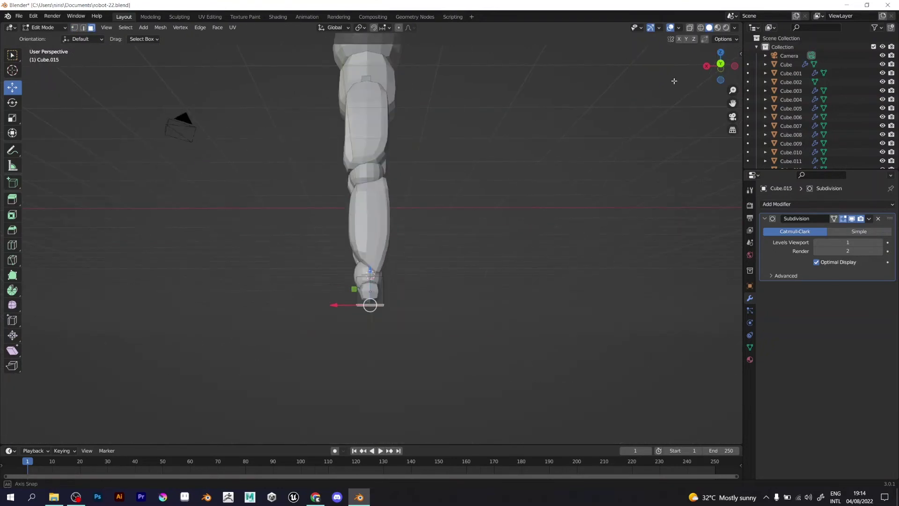
pyautogui.click(720, 64)
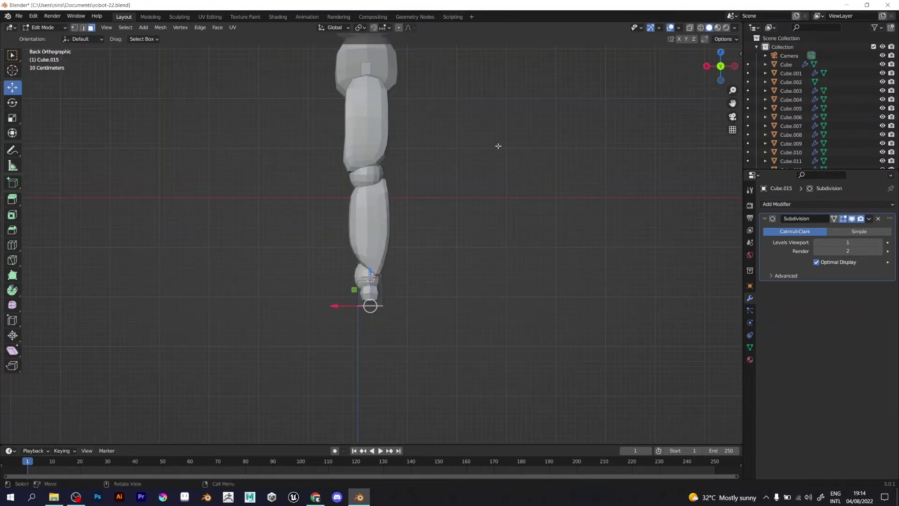
pyautogui.click(468, 183)
pyautogui.moveTo(329, 295); pyautogui.dragTo(381, 313, button='middle')
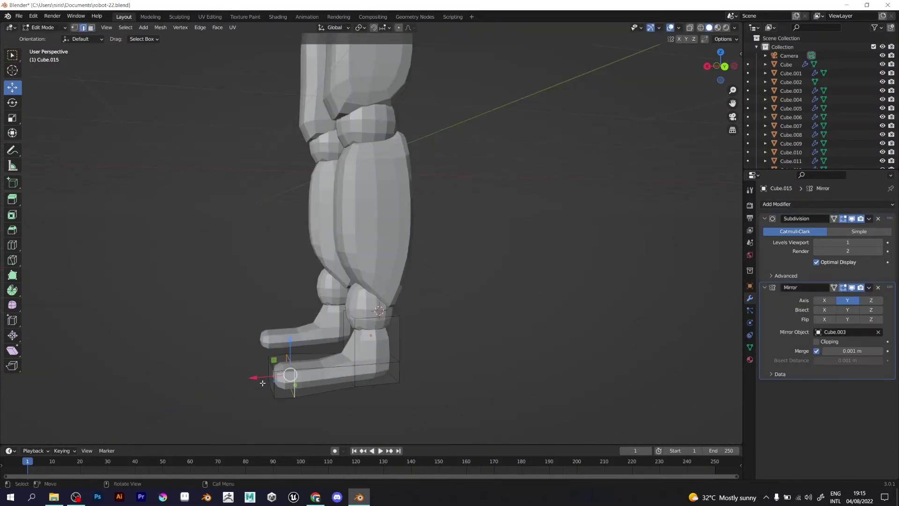
# Move the selected edges at the foot's toe end along X and scale them.
pyautogui.press('g')
pyautogui.press('x')
pyautogui.press('Return')
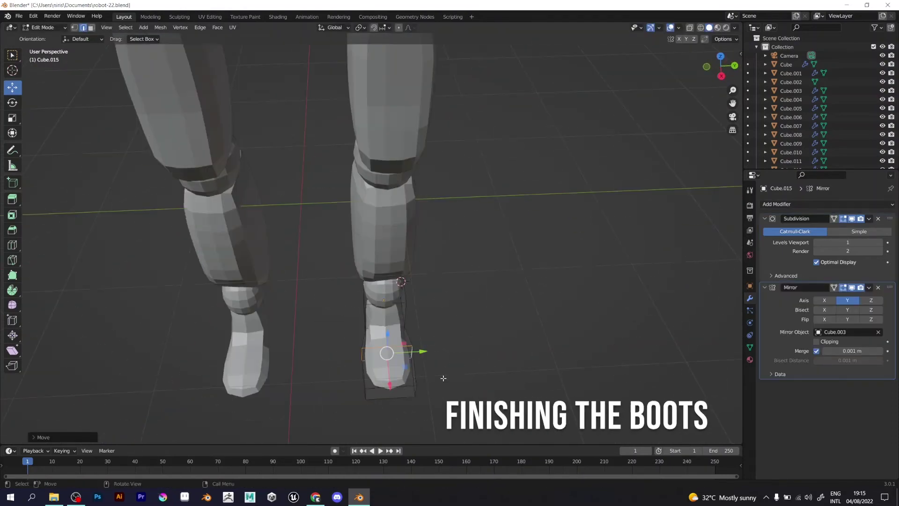
pyautogui.press('s')
pyautogui.click(440, 380)
pyautogui.moveTo(435, 380); pyautogui.dragTo(359, 360, button='middle')
# Add a loop cut across the front of the foot and scale the new edges to shape the boot.
pyautogui.hotkey('ctrl', 'r')
pyautogui.click(304, 386)
pyautogui.click(12, 117)
pyautogui.moveTo(309, 363); pyautogui.dragTo(302, 364)
pyautogui.press('s')
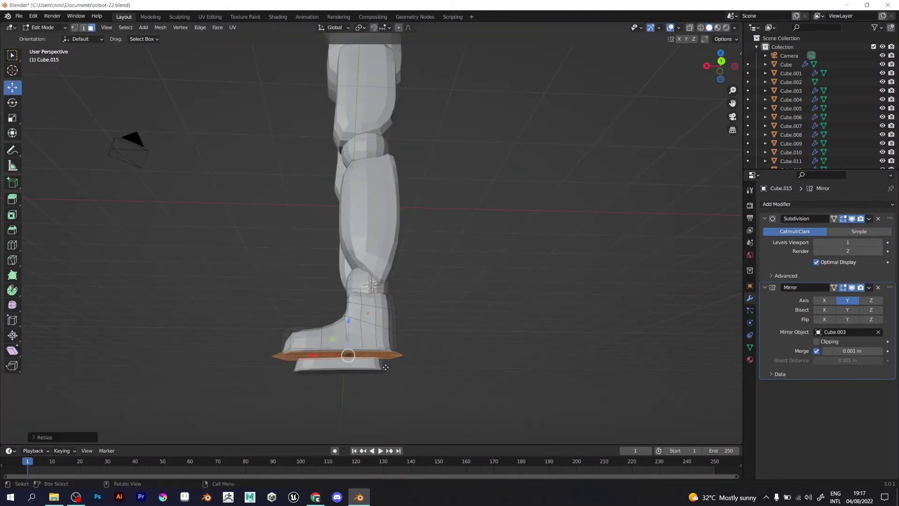
pyautogui.moveTo(321, 358); pyautogui.dragTo(415, 367, button='middle')
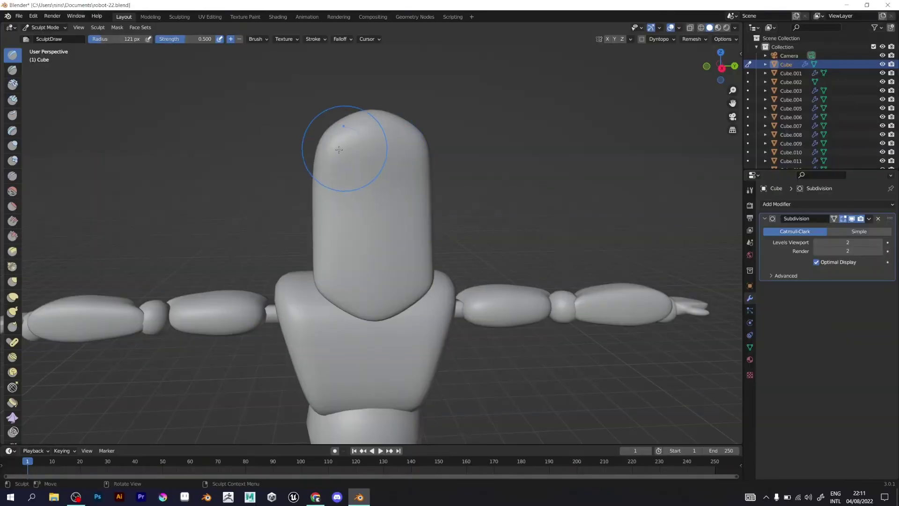
# Turn on Y-axis symmetry for sculpting the head.
pyautogui.click(614, 40)
pyautogui.moveTo(349, 262)
pyautogui.mouseDown(button='middle')
pyautogui.moveTo(429, 270)
pyautogui.moveTo(271, 247)
pyautogui.mouseUp(button='middle')
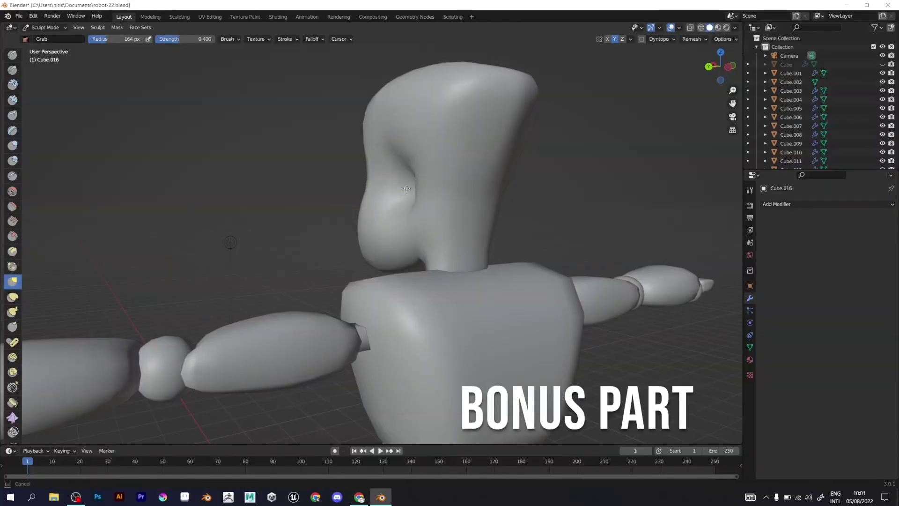
pyautogui.moveTo(290, 188); pyautogui.dragTo(338, 177, button='middle')
pyautogui.moveTo(285, 163); pyautogui.dragTo(423, 309, button='middle')
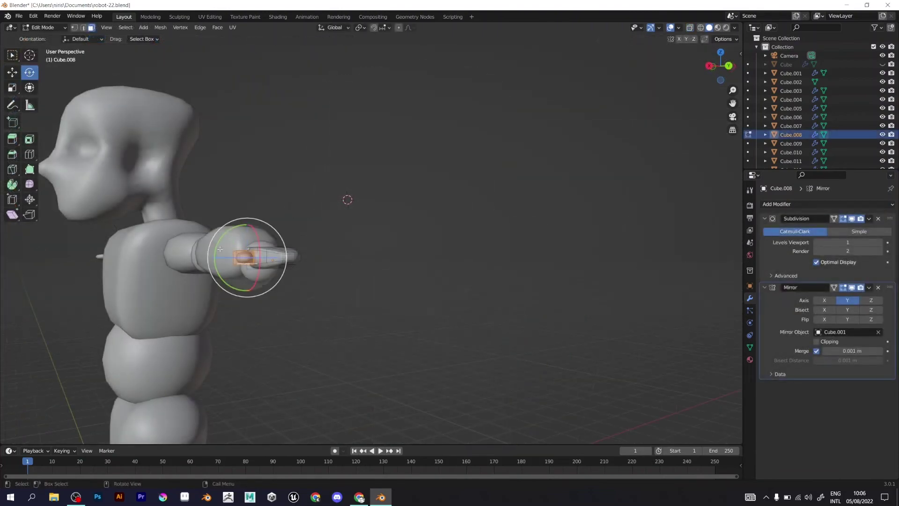
# Rotate the selected thumb faces downward and reposition them along Z and X beside the palm.
pyautogui.moveTo(220, 249); pyautogui.dragTo(232, 281)
pyautogui.press('g')
pyautogui.scroll(4, 224, 276)
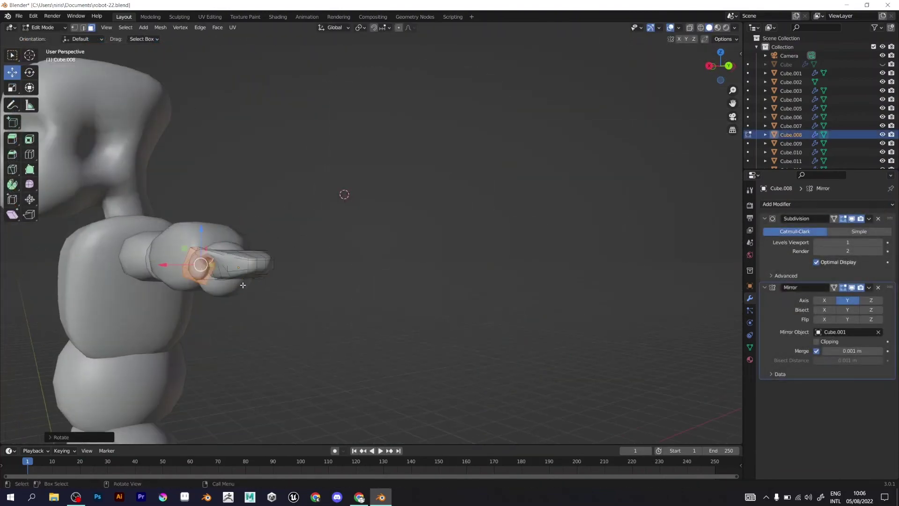
pyautogui.keyDown('shift'); pyautogui.moveTo(140, 269); pyautogui.dragTo(239, 255, button='middle'); pyautogui.keyUp('shift')
pyautogui.moveTo(204, 241); pyautogui.dragTo(204, 280)
pyautogui.moveTo(167, 320); pyautogui.dragTo(152, 321)
pyautogui.moveTo(153, 321); pyautogui.dragTo(398, 281, button='middle')
# Extrude the selected end face of the hand outward and scale the new end.
pyautogui.click(454, 278)
pyautogui.moveTo(454, 279); pyautogui.dragTo(484, 282, button='middle')
pyautogui.press('e')
pyautogui.click(566, 279)
pyautogui.press('s')
pyautogui.click(543, 289)
pyautogui.moveTo(543, 290); pyautogui.dragTo(336, 238, button='middle')
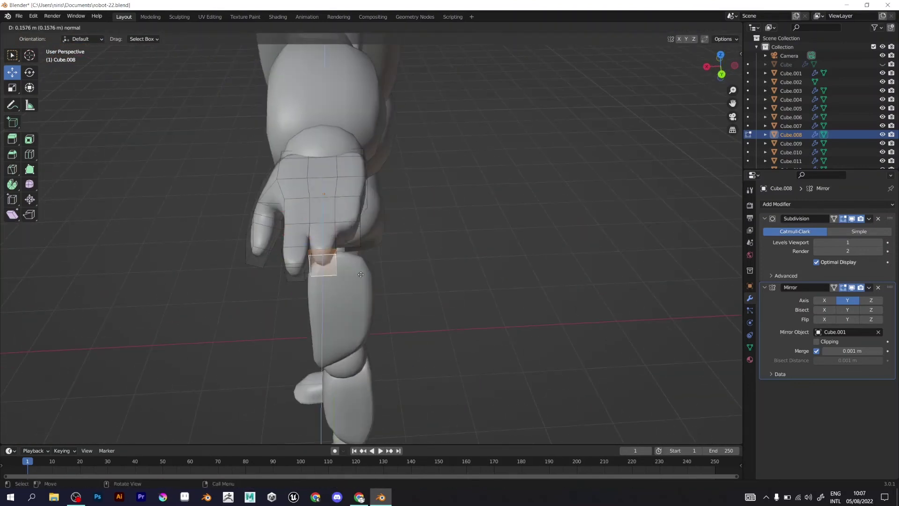
# Extrude the middle finger's end face along its normal and scale it to shape the fingertip.
pyautogui.click(360, 300)
pyautogui.press('s')
pyautogui.click(353, 228)
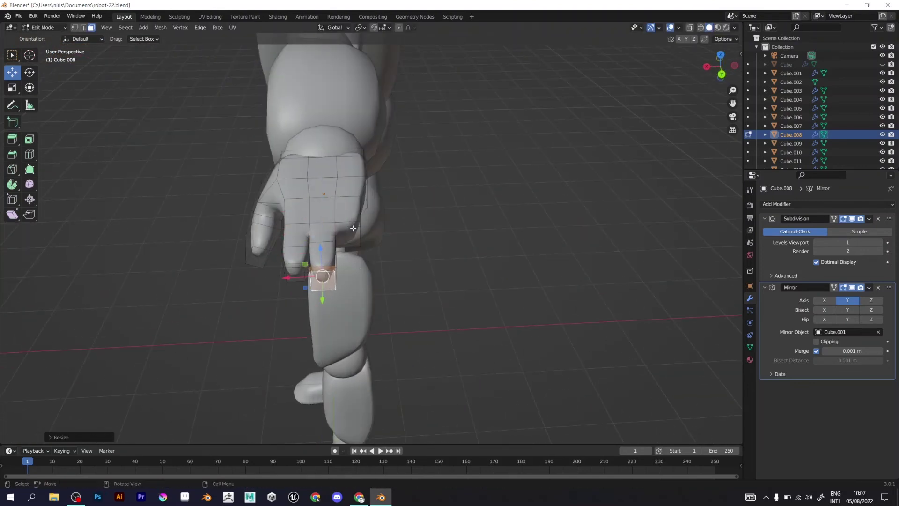
pyautogui.press('s')
pyautogui.click(370, 284)
# Adjust the end face of the outermost finger along the Y axis.
pyautogui.moveTo(370, 284); pyautogui.dragTo(343, 314, button='middle')
pyautogui.moveTo(307, 326)
pyautogui.mouseDown()
pyautogui.moveTo(302, 336)
pyautogui.moveTo(313, 311)
pyautogui.mouseUp()
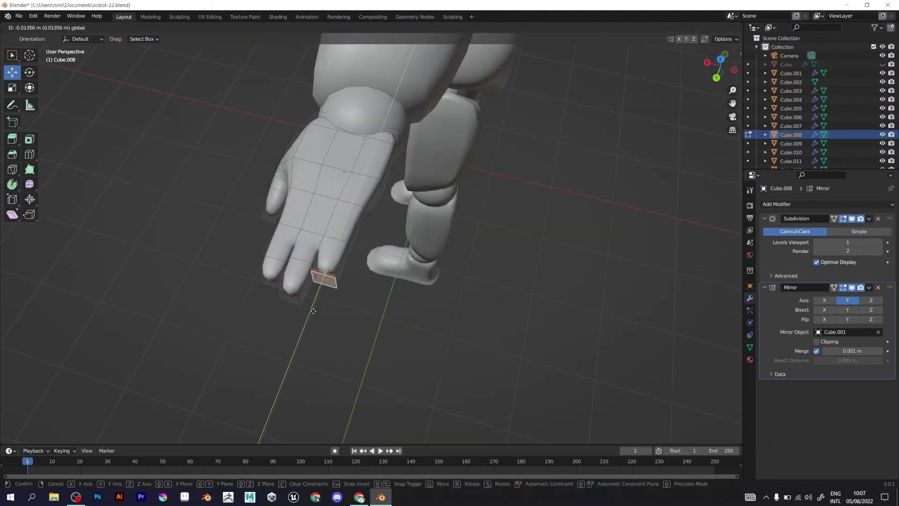
pyautogui.press('y')
pyautogui.click(308, 318)
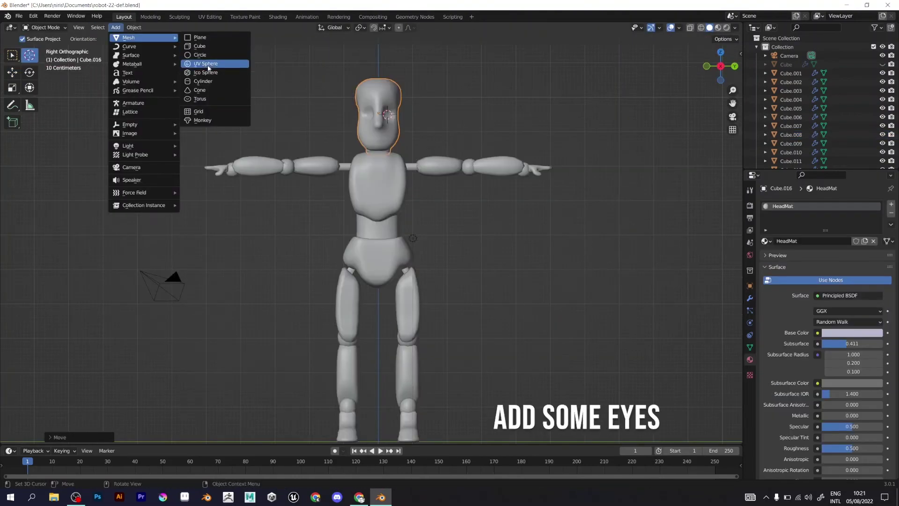
# Add a UV sphere at the eye socket and give it a Mirror modifier on X and Y around Cube.016.
pyautogui.click(211, 63)
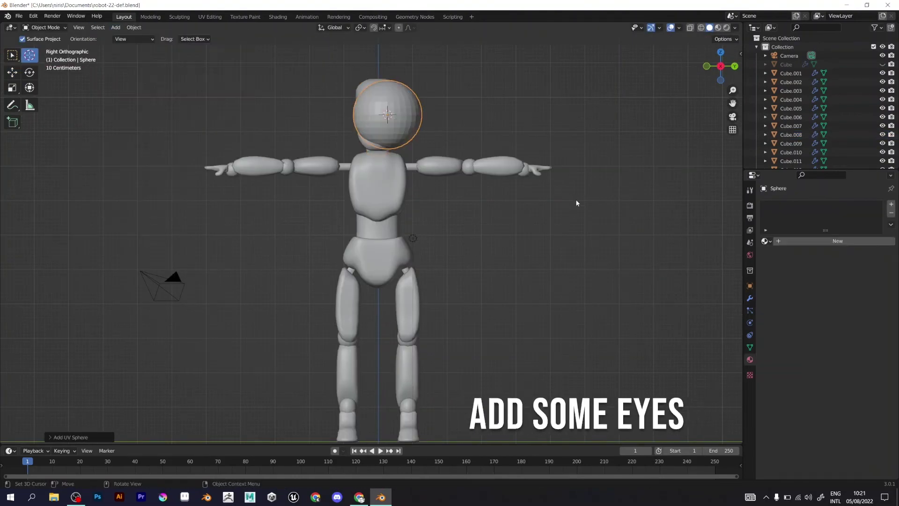
pyautogui.click(750, 298)
pyautogui.click(798, 204)
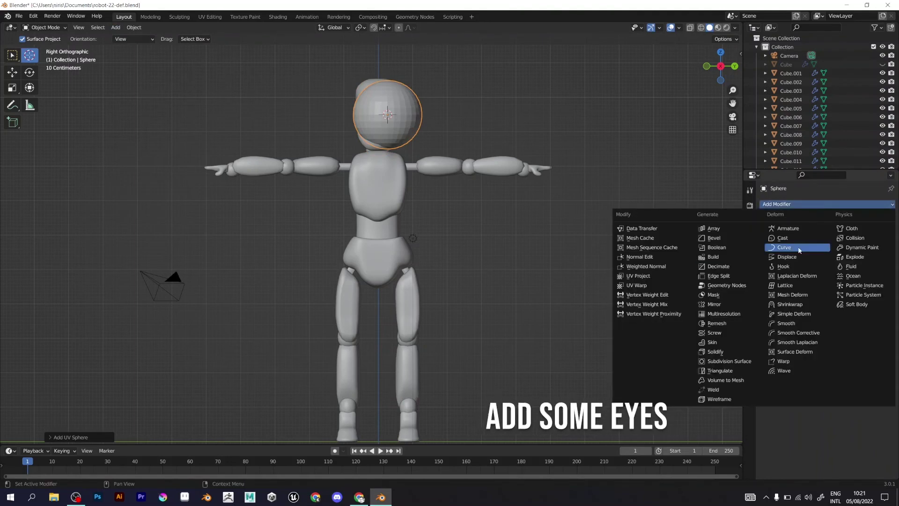
pyautogui.click(726, 304)
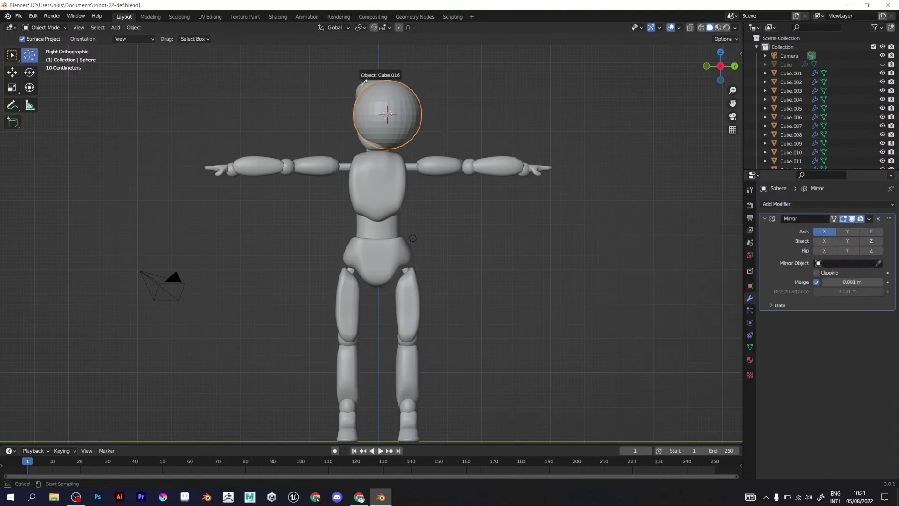
# Scale the mirrored eye spheres down to fit the head's eye sockets.
pyautogui.press('s')
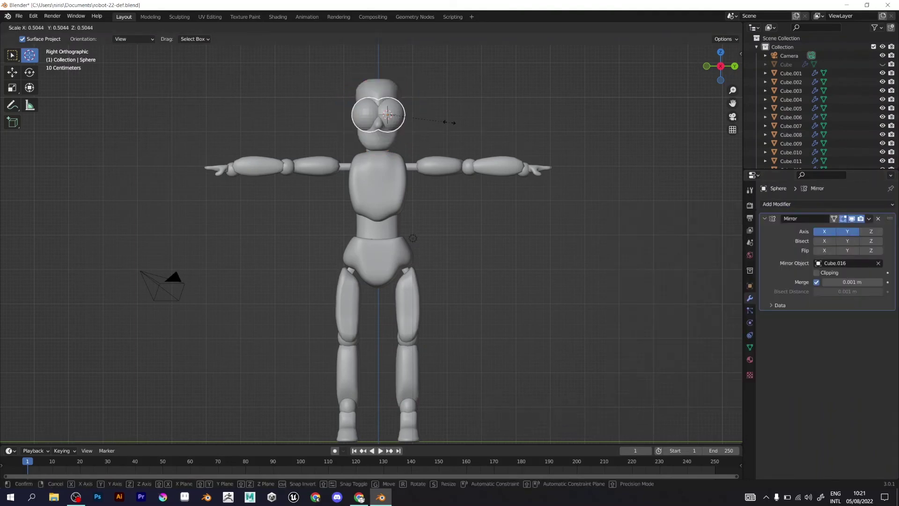
pyautogui.click(415, 124)
pyautogui.moveTo(415, 124); pyautogui.dragTo(315, 143, button='middle')
pyautogui.scroll(6, 357, 160)
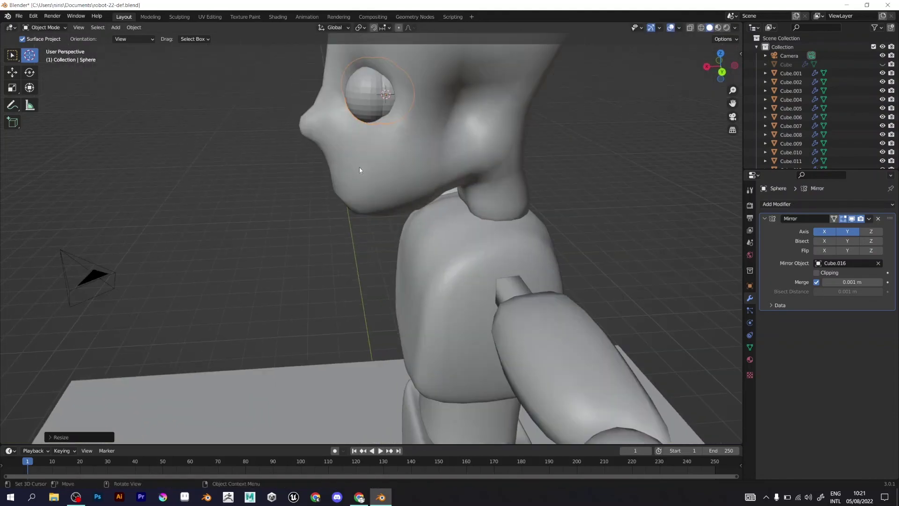
pyautogui.keyDown('shift'); pyautogui.moveTo(374, 63); pyautogui.dragTo(376, 183, button='middle'); pyautogui.keyUp('shift')
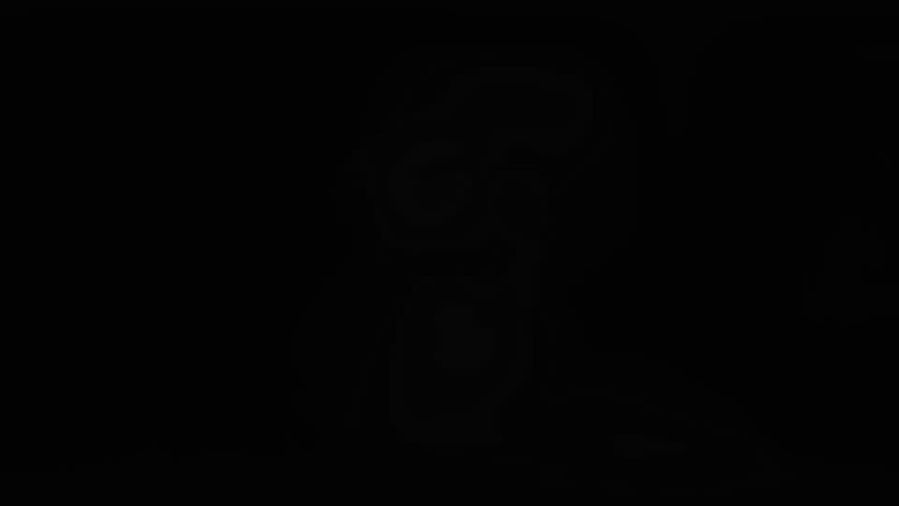